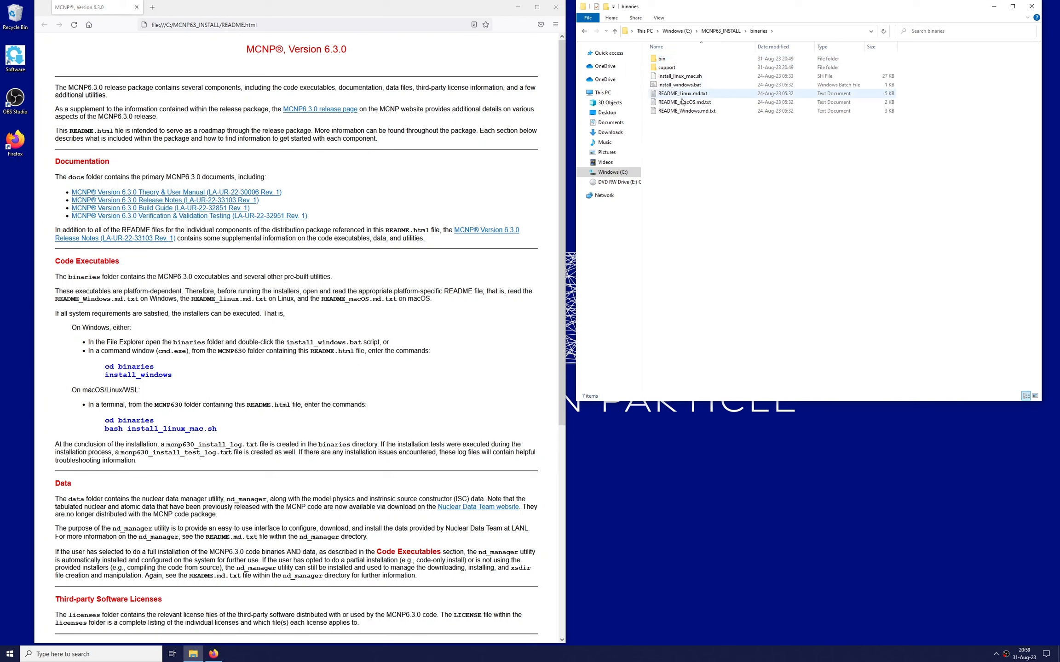
Step: Open README_Windows.md.txt, and download the Xming X Server for Windows installer from its SourceForge page in Firefox
{"action": "double_click", "coordinate": [683, 111]}
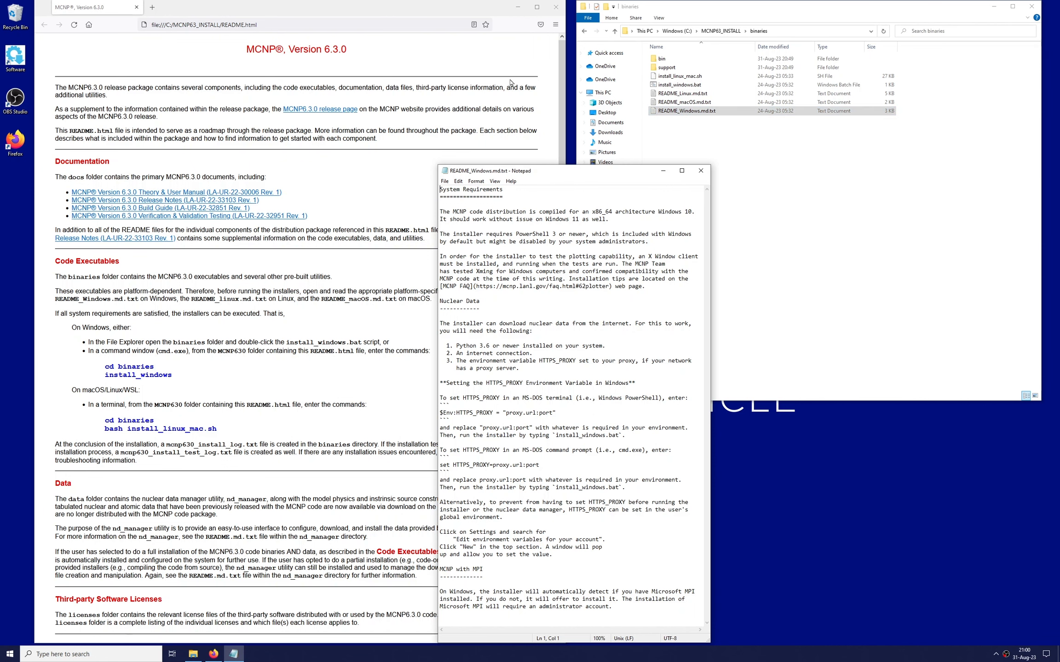
{"action": "left_click", "coordinate": [153, 8]}
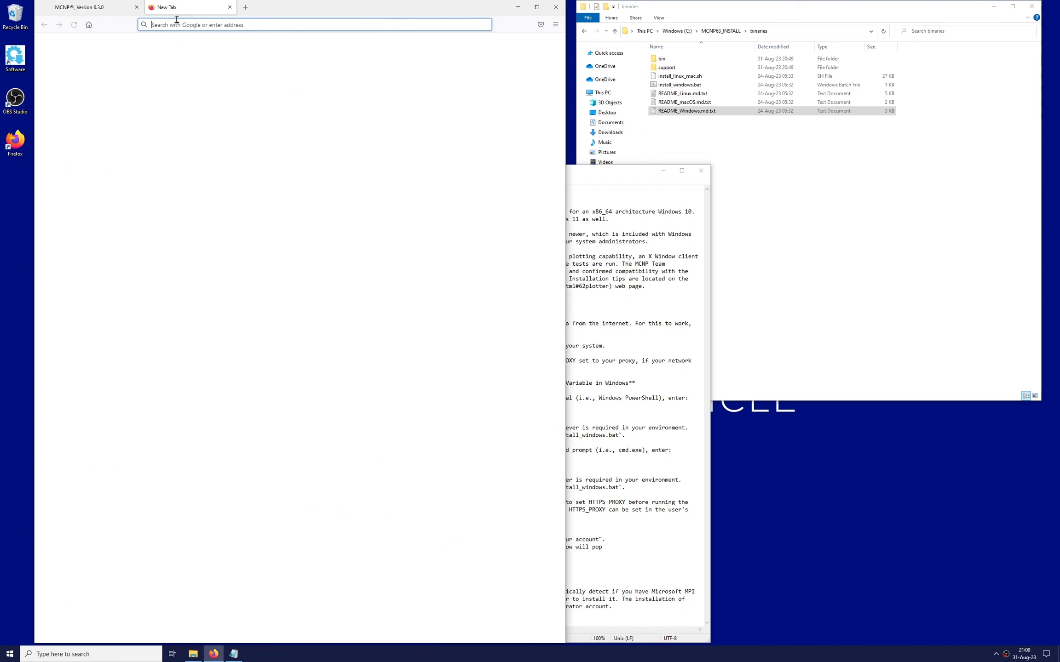
{"action": "type", "text": "xming"}
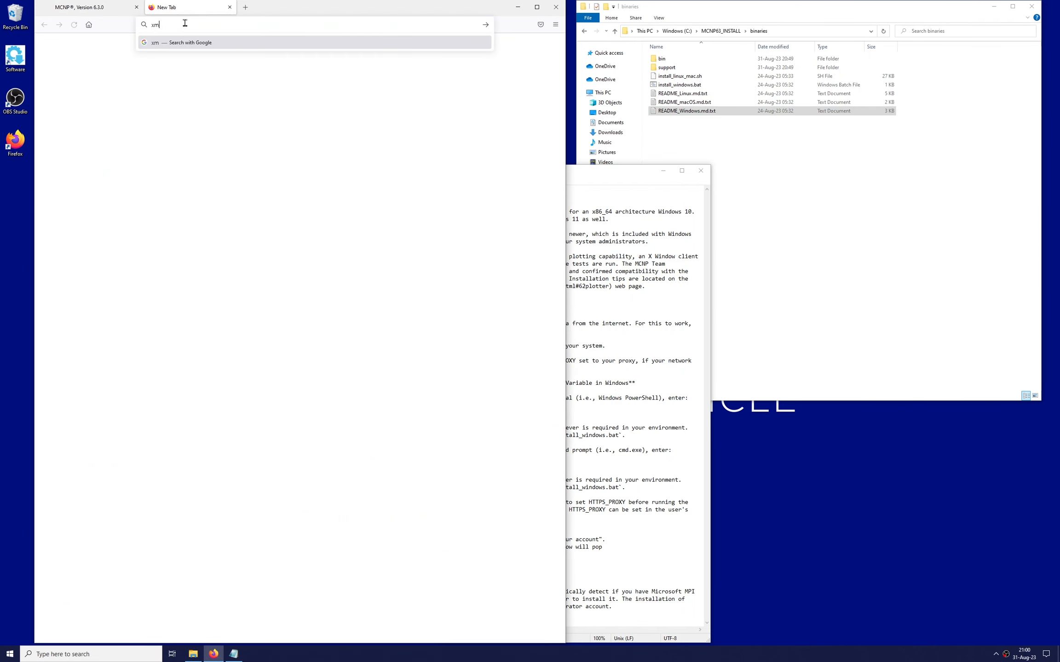
{"action": "key", "text": "Return"}
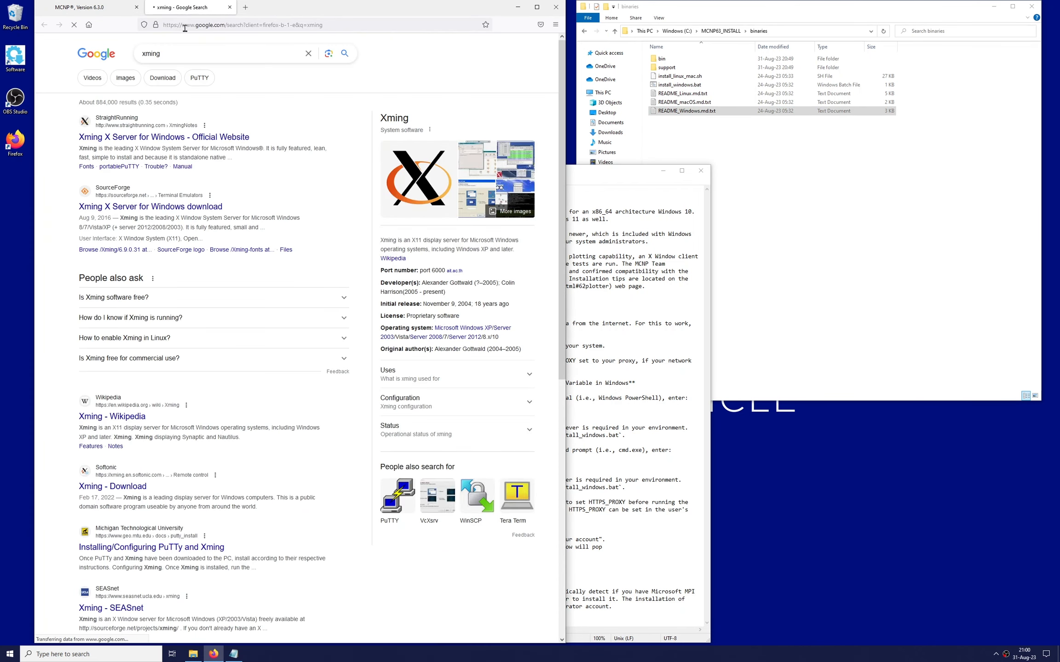
{"action": "left_click", "coordinate": [180, 208]}
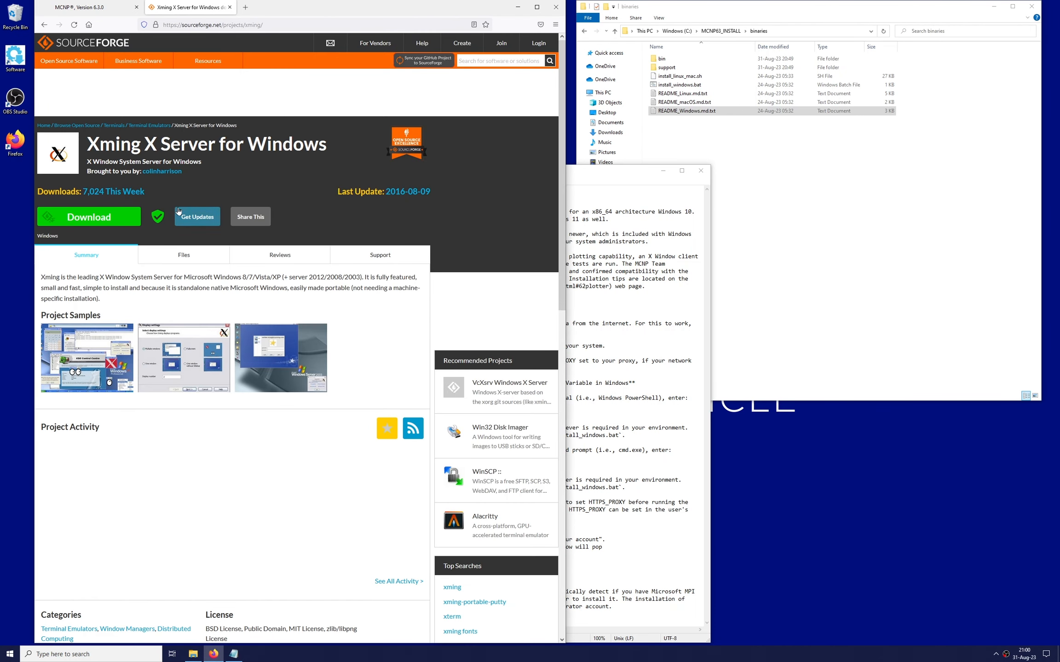
{"action": "left_click", "coordinate": [133, 216]}
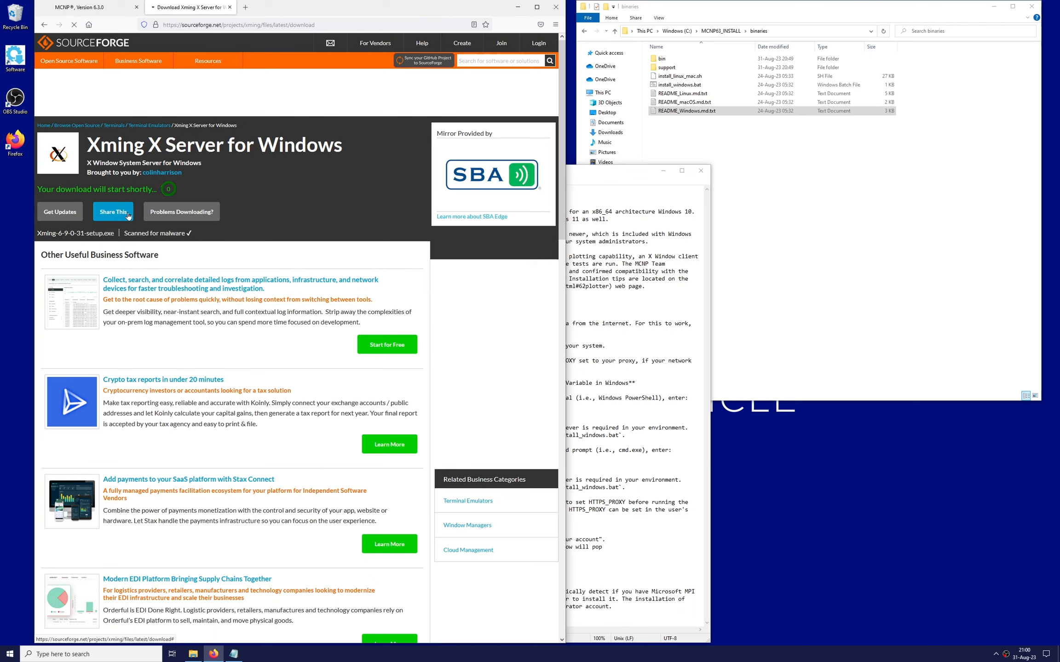
{"action": "left_click", "coordinate": [231, 8]}
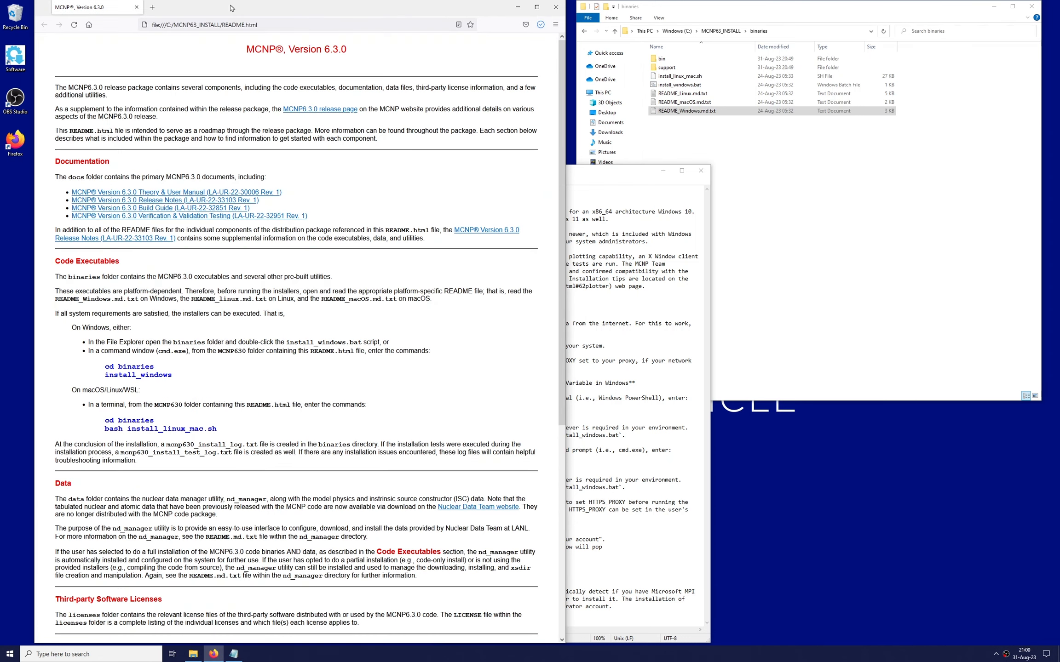
Step: Run the downloaded Xming-6-9-0-31-setup.exe from the Downloads folder in File Explorer
{"action": "left_click", "coordinate": [600, 133]}
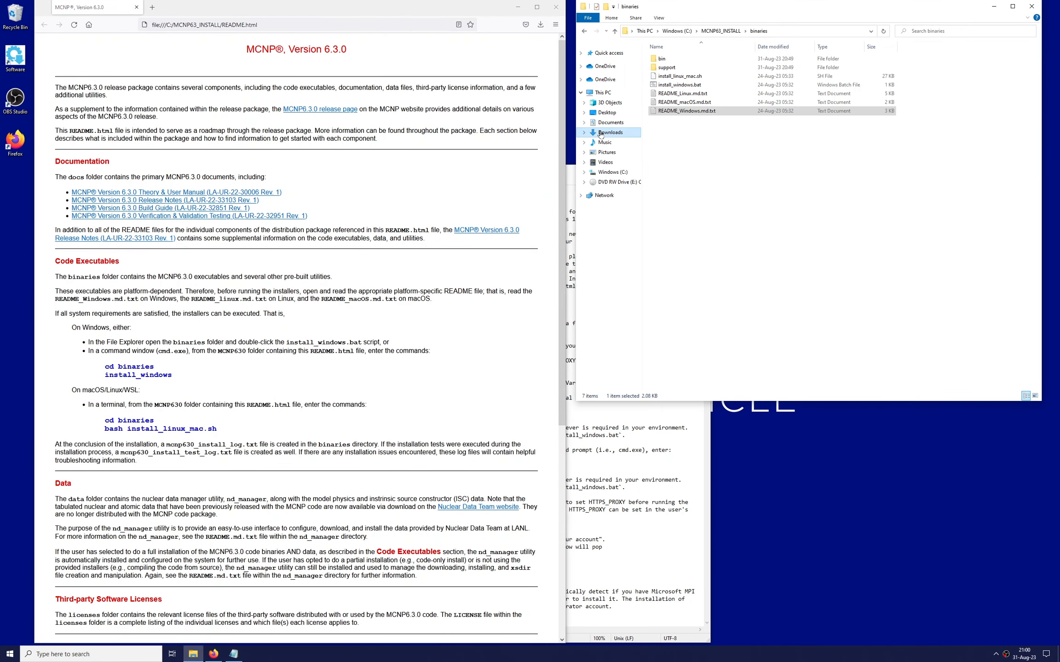
{"action": "left_click", "coordinate": [600, 133]}
{"action": "left_click", "coordinate": [671, 71]}
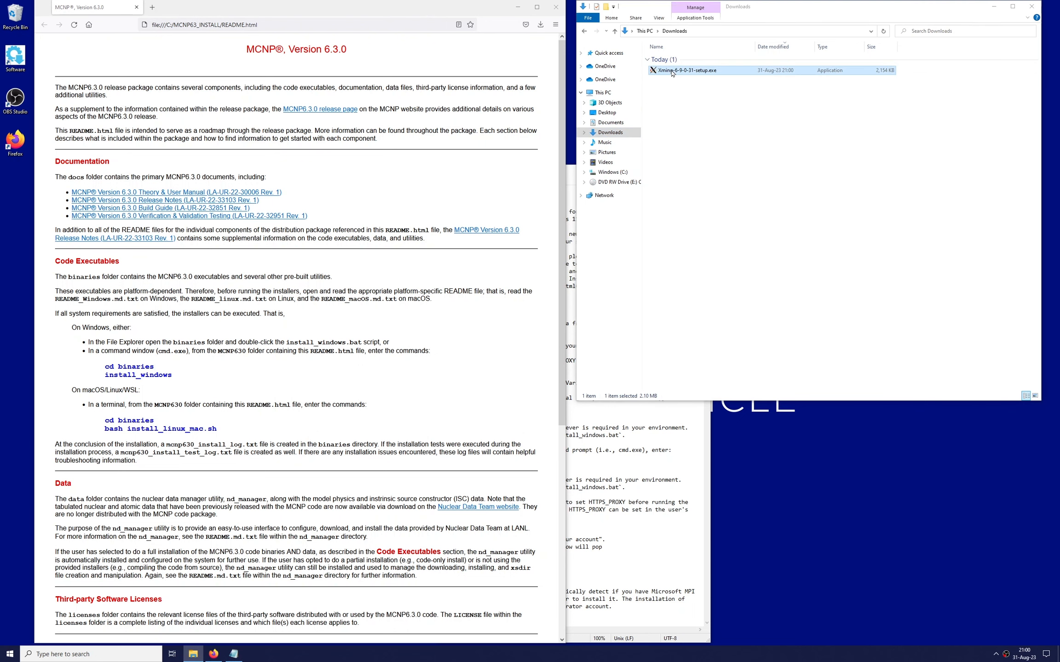
{"action": "double_click", "coordinate": [671, 72]}
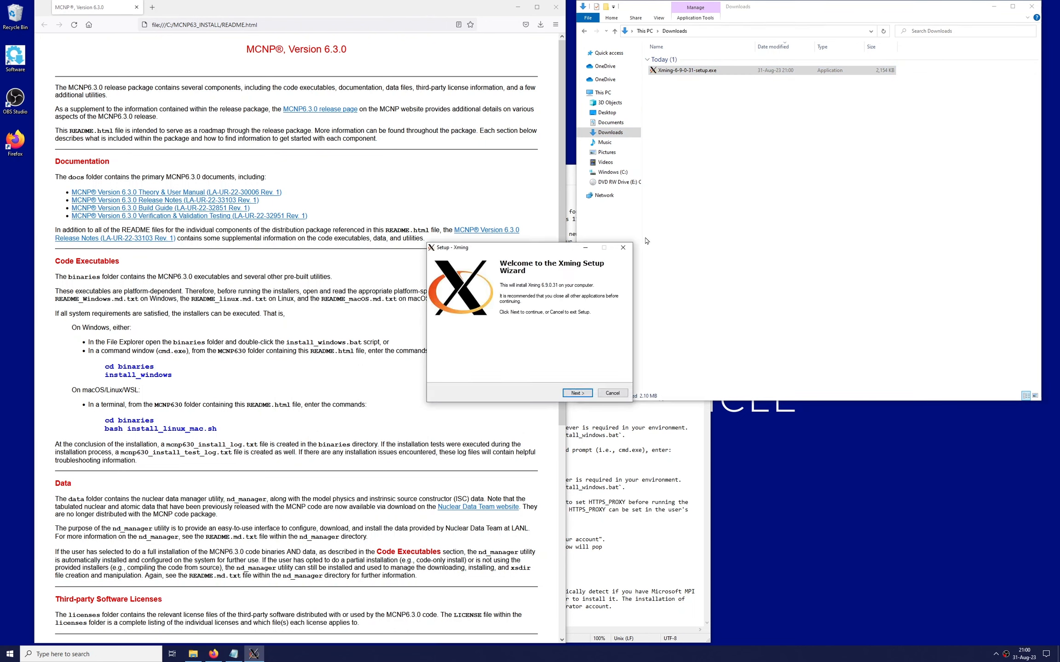
Step: Set the Xming installation's destination folder to C:\Xming
{"action": "left_click", "coordinate": [577, 393]}
{"action": "type", "text": "C"}
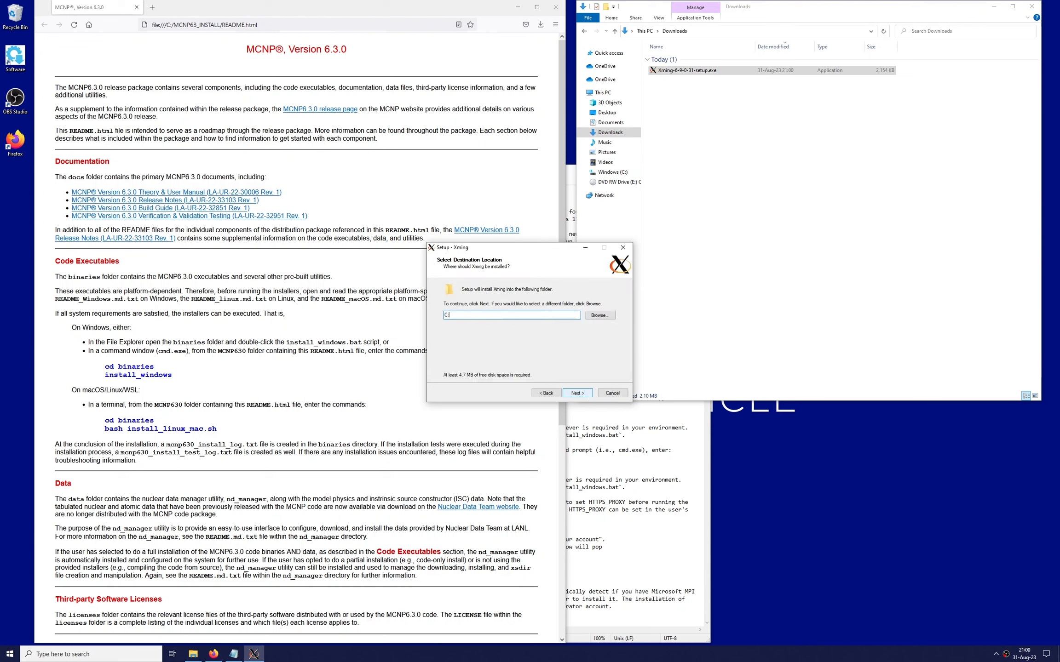
{"action": "type", "text": ":\\Xming"}
{"action": "left_click", "coordinate": [590, 396]}
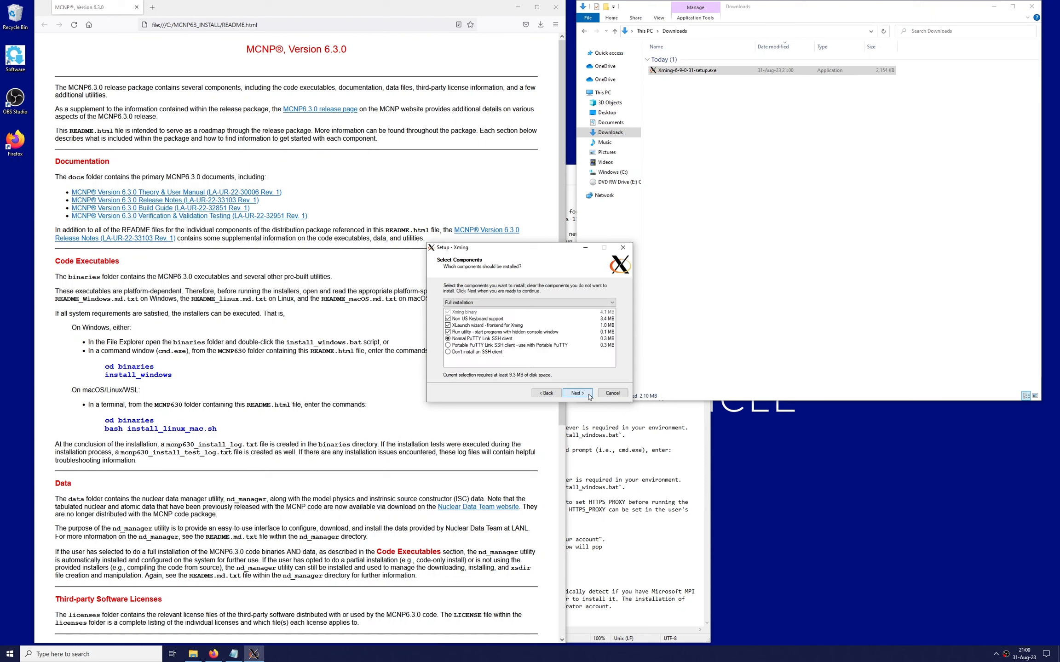
Step: Exclude Non US Keyboard support, the XLaunch wizard and the Run utility from the Xming components, and choose not to install an SSH client
{"action": "left_click", "coordinate": [448, 318]}
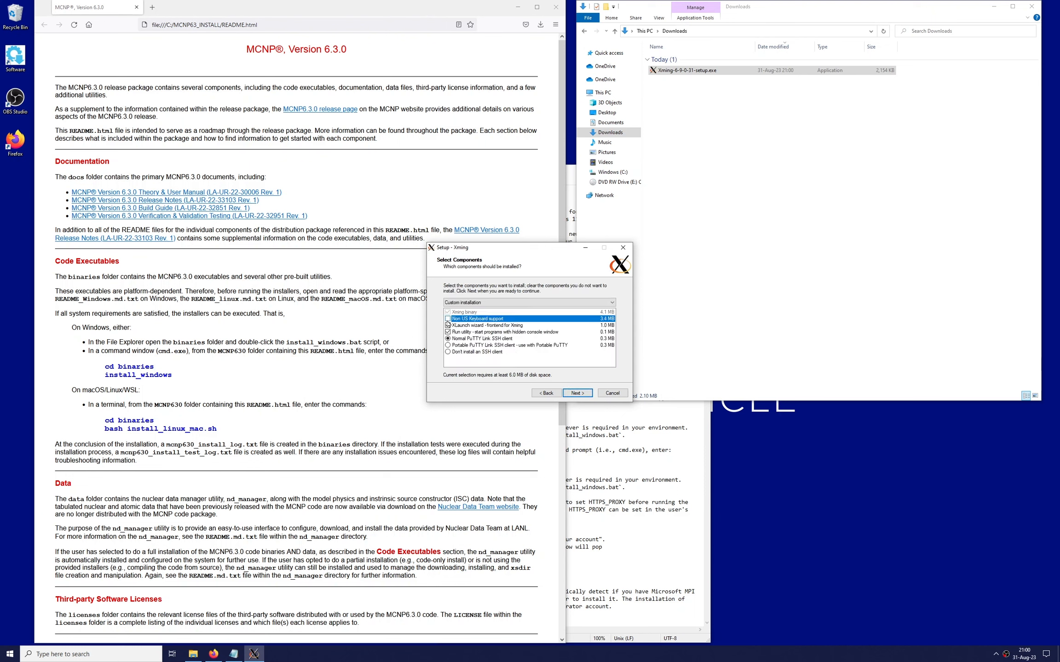
{"action": "left_click", "coordinate": [447, 326]}
{"action": "left_click", "coordinate": [447, 332]}
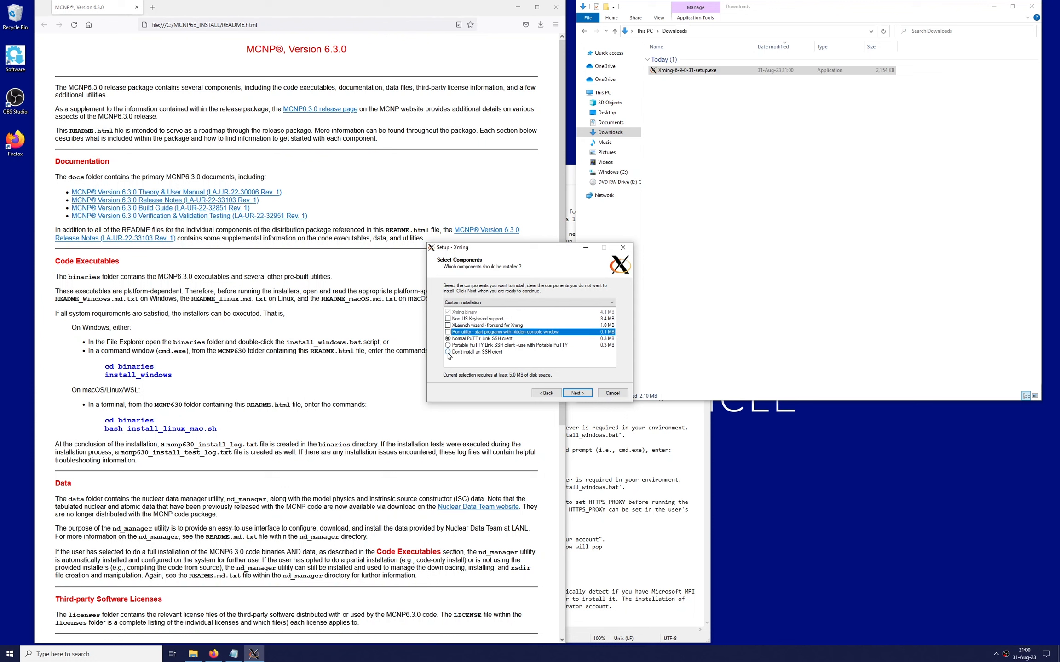
{"action": "left_click", "coordinate": [448, 352]}
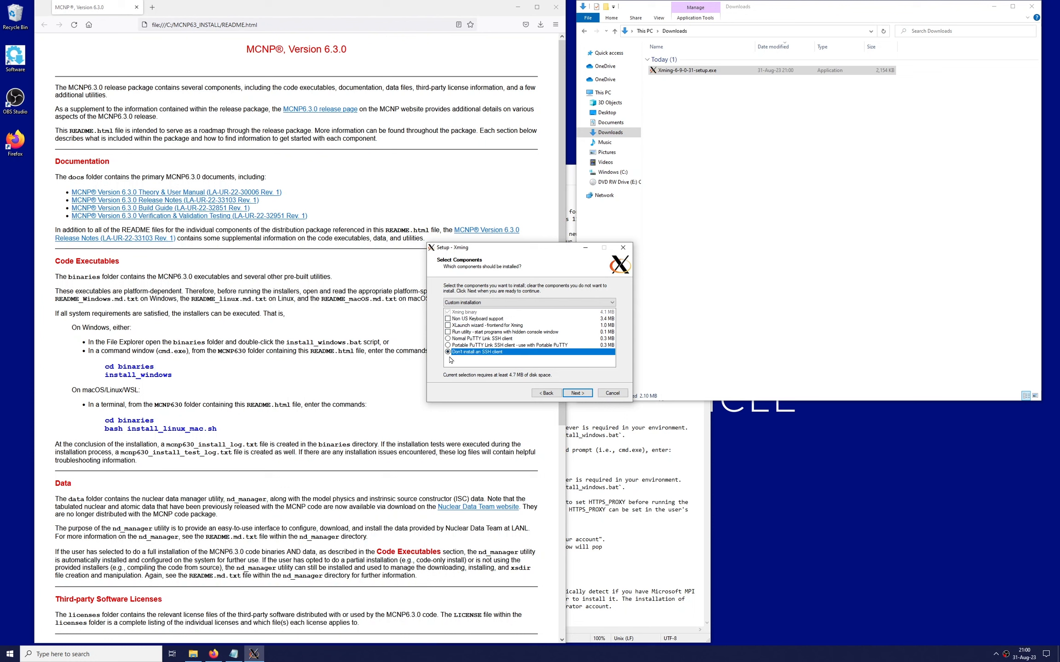
{"action": "left_click", "coordinate": [586, 398]}
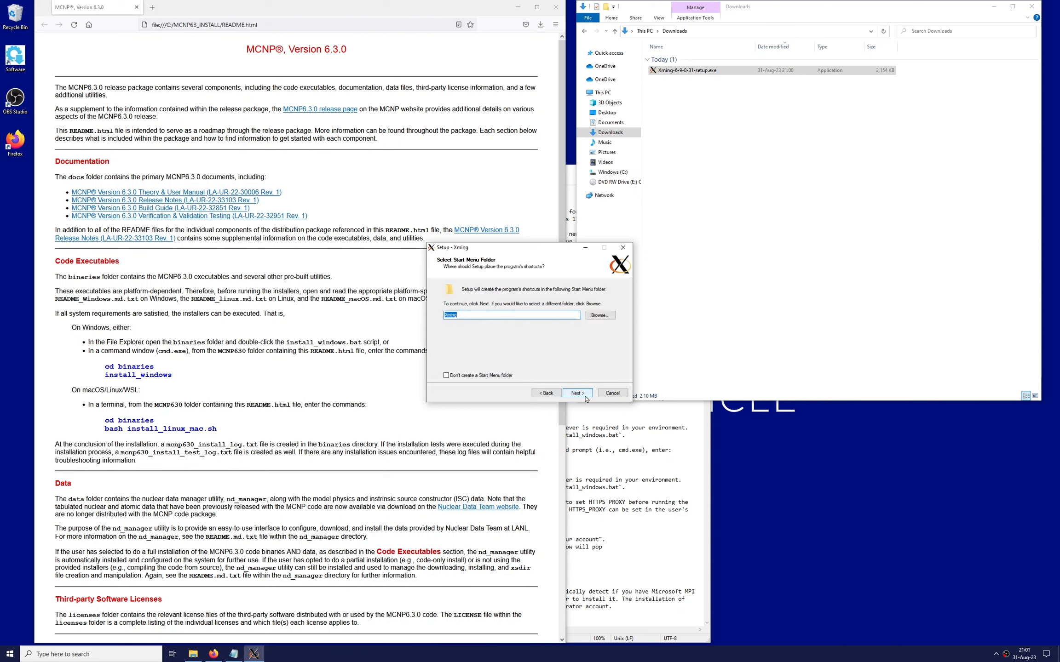
Step: Keep the default Start Menu folder, add a desktop icon for Xming, and complete the installation with Xming launched
{"action": "left_click", "coordinate": [586, 398]}
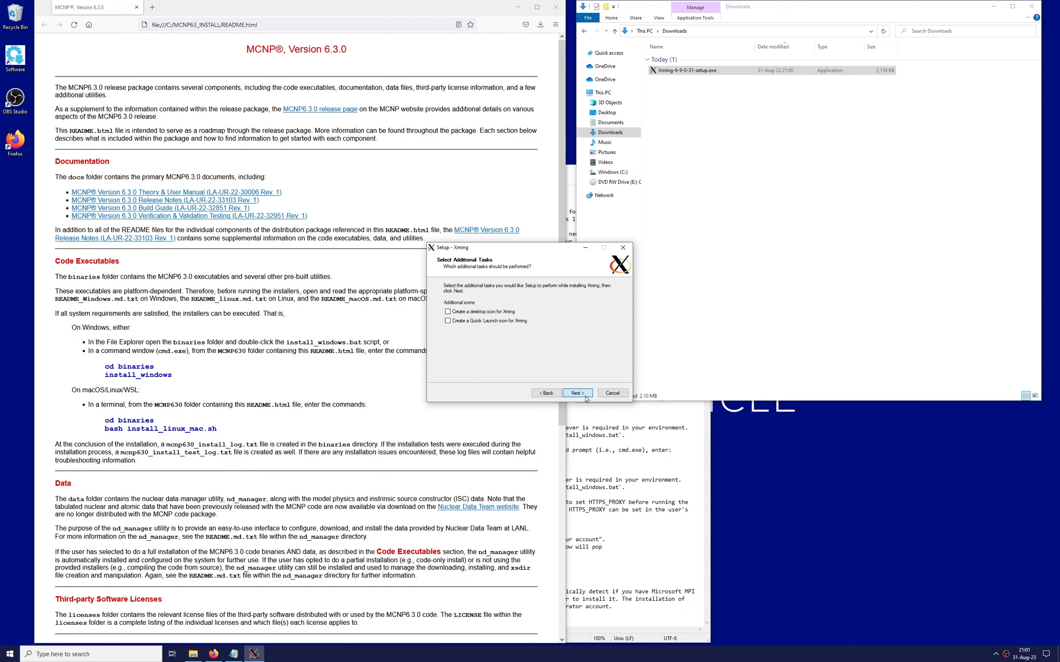
{"action": "left_click", "coordinate": [448, 313]}
{"action": "left_click", "coordinate": [591, 396]}
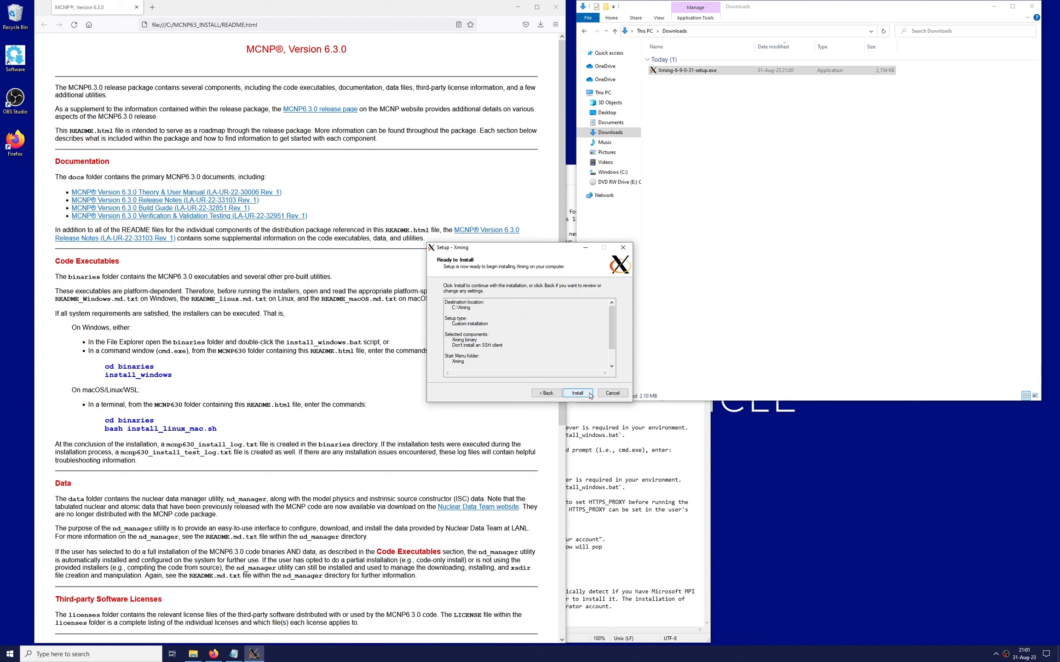
{"action": "left_click", "coordinate": [591, 396]}
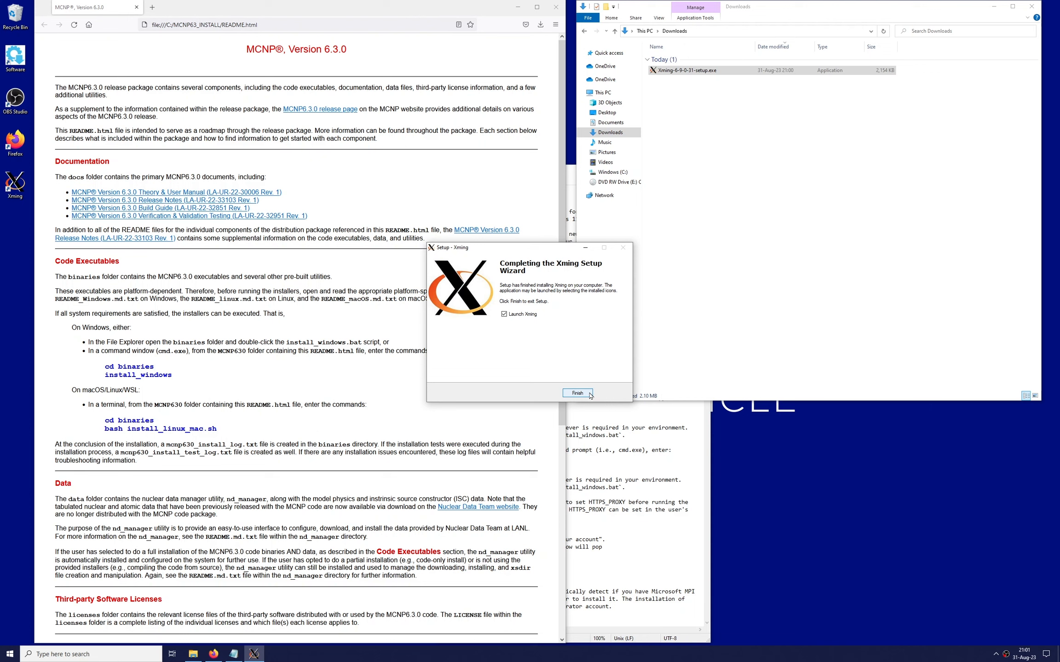
{"action": "left_click", "coordinate": [589, 395]}
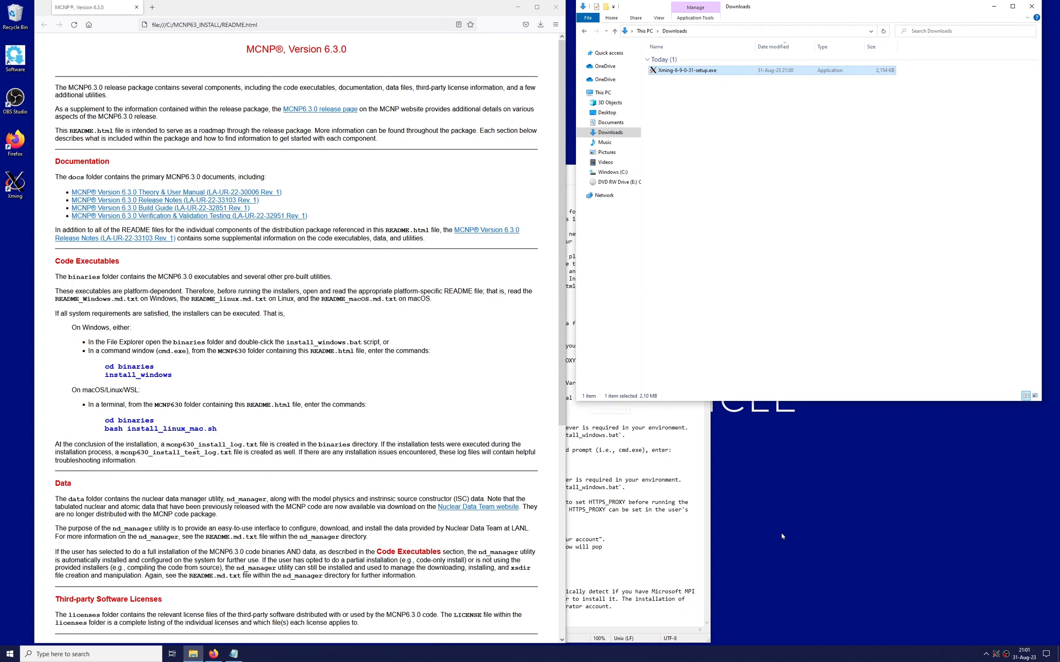
{"action": "left_click", "coordinate": [996, 653]}
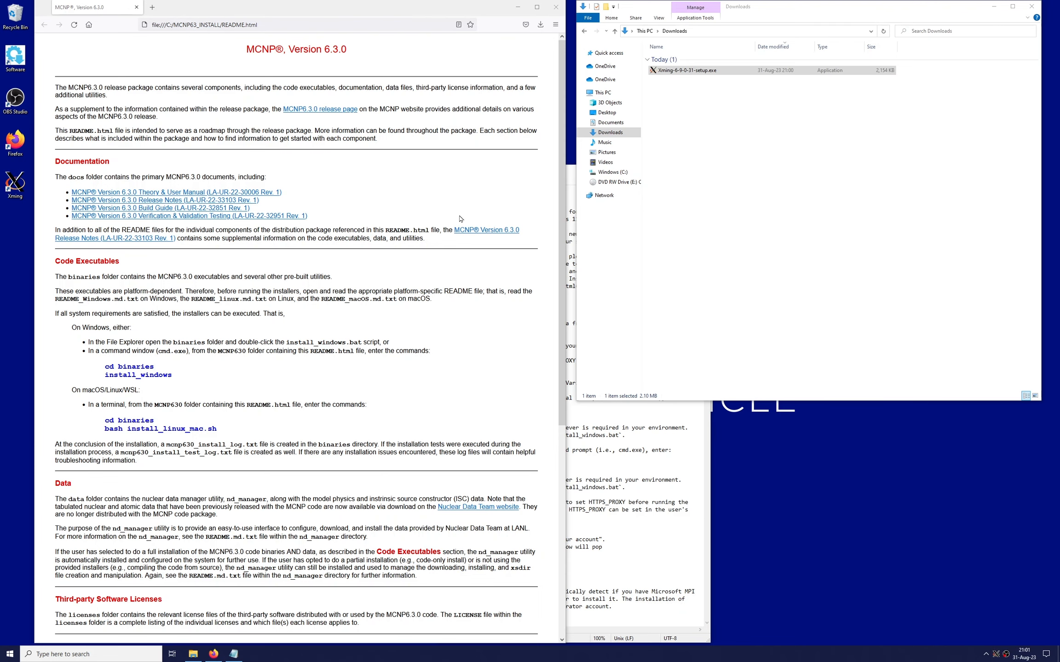
Step: Download the 64-bit Windows installer for Python 3.11.5 from python.org in a separate Firefox tab, and close that tab when done
{"action": "left_click", "coordinate": [154, 10]}
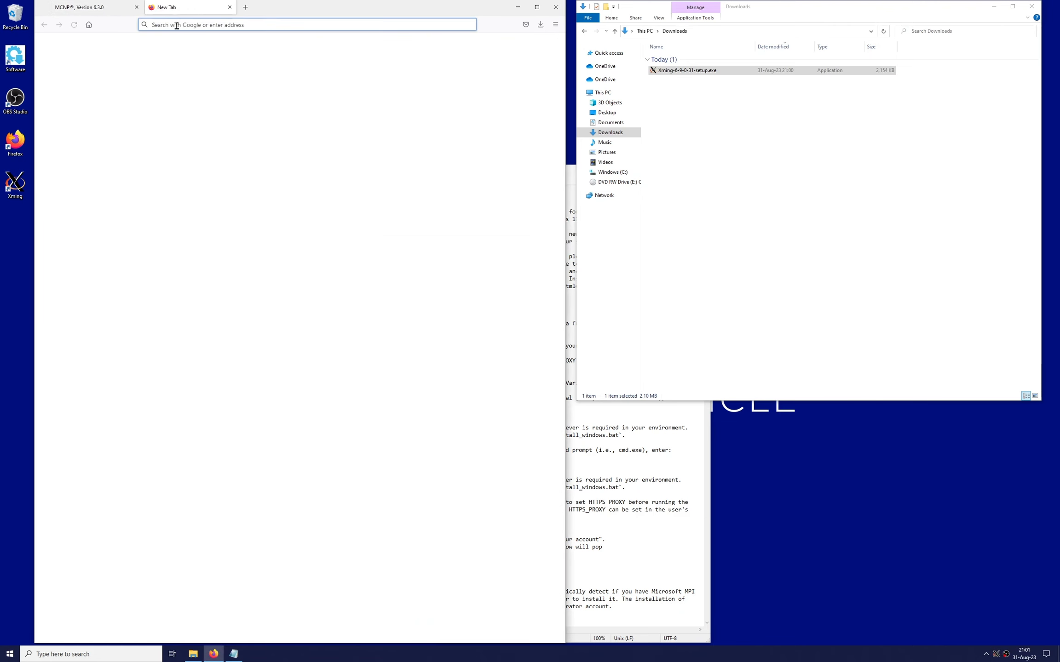
{"action": "type", "text": "python"}
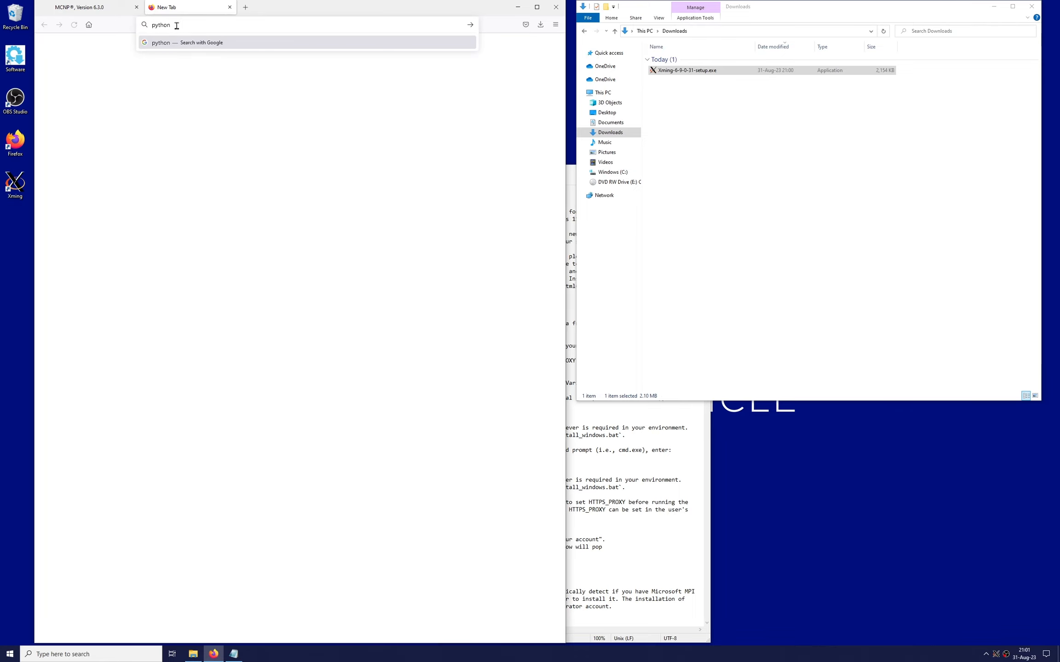
{"action": "type", "text": ".org"}
{"action": "key", "text": "Return"}
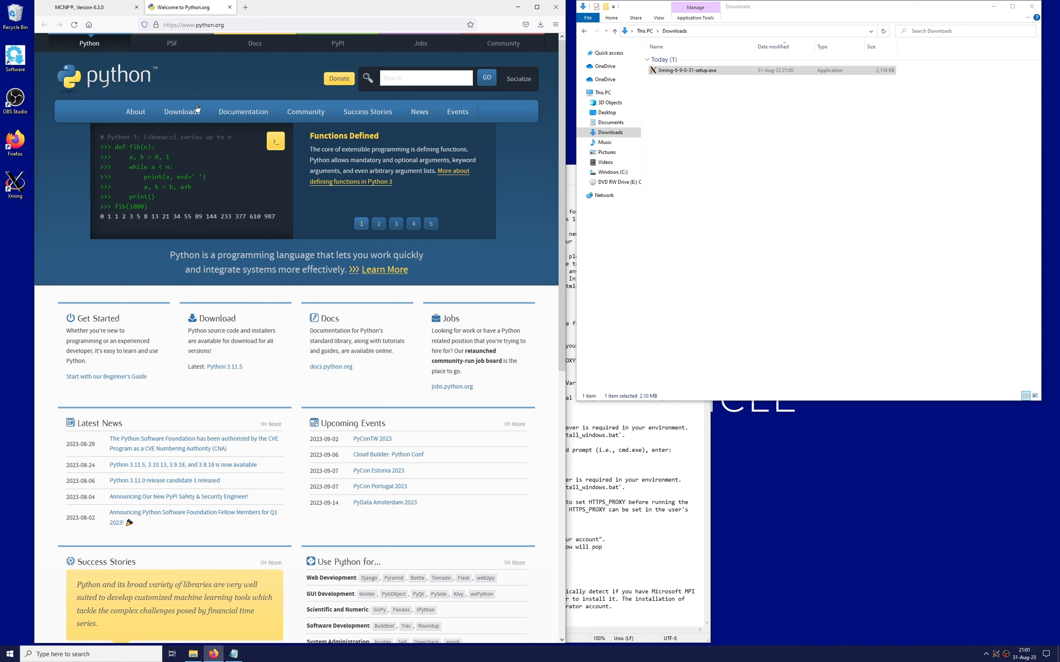
{"action": "mouse_move", "coordinate": [196, 108]}
{"action": "left_click", "coordinate": [196, 171]}
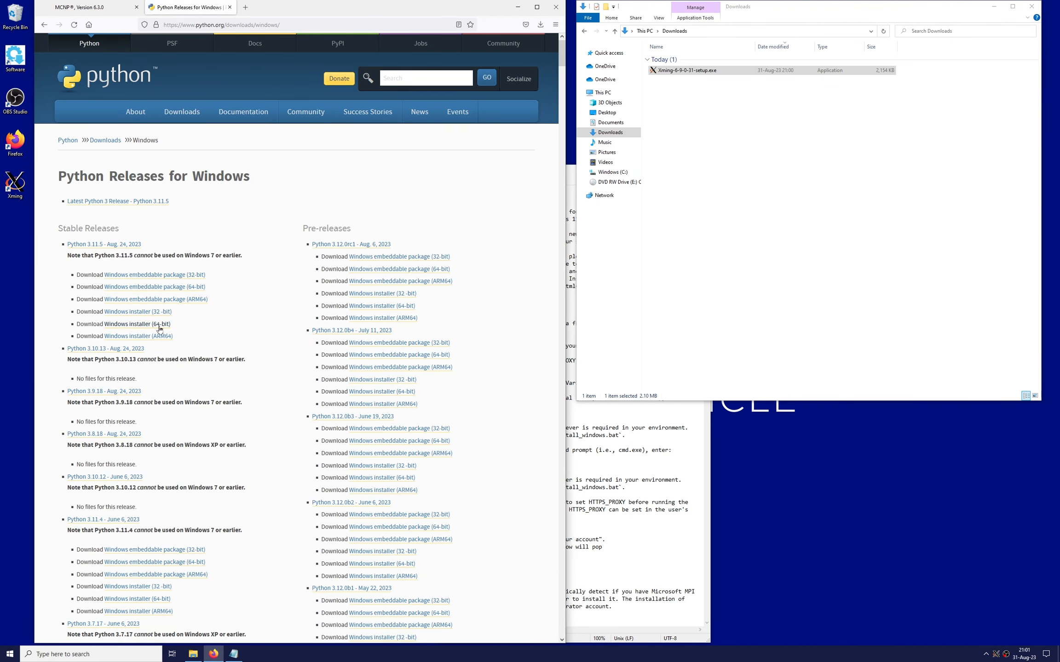
{"action": "left_click", "coordinate": [159, 325]}
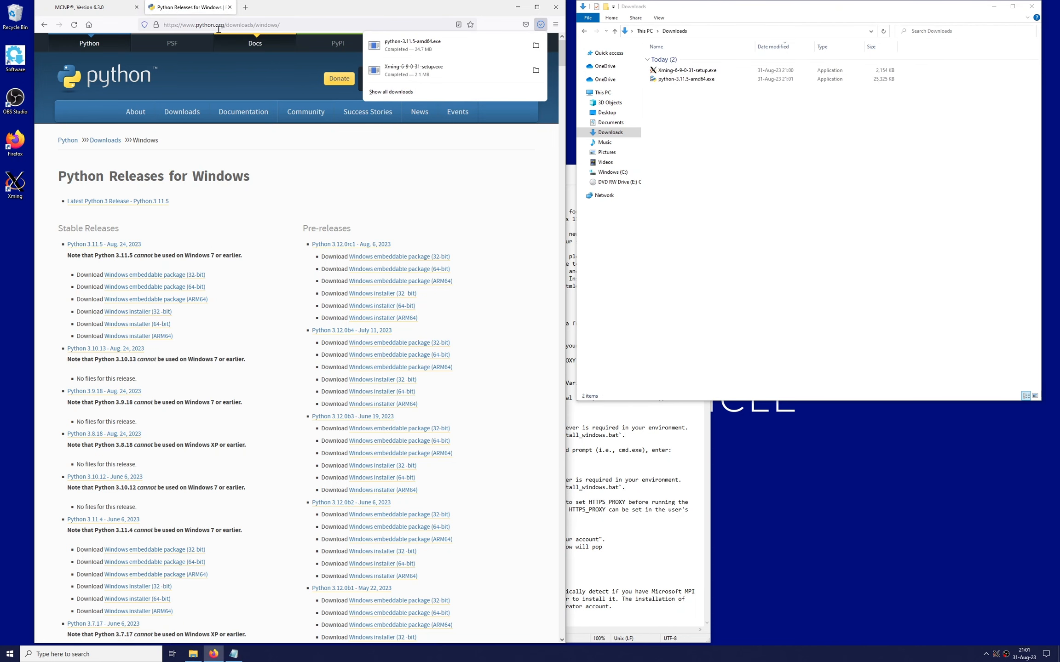
{"action": "left_click", "coordinate": [230, 7]}
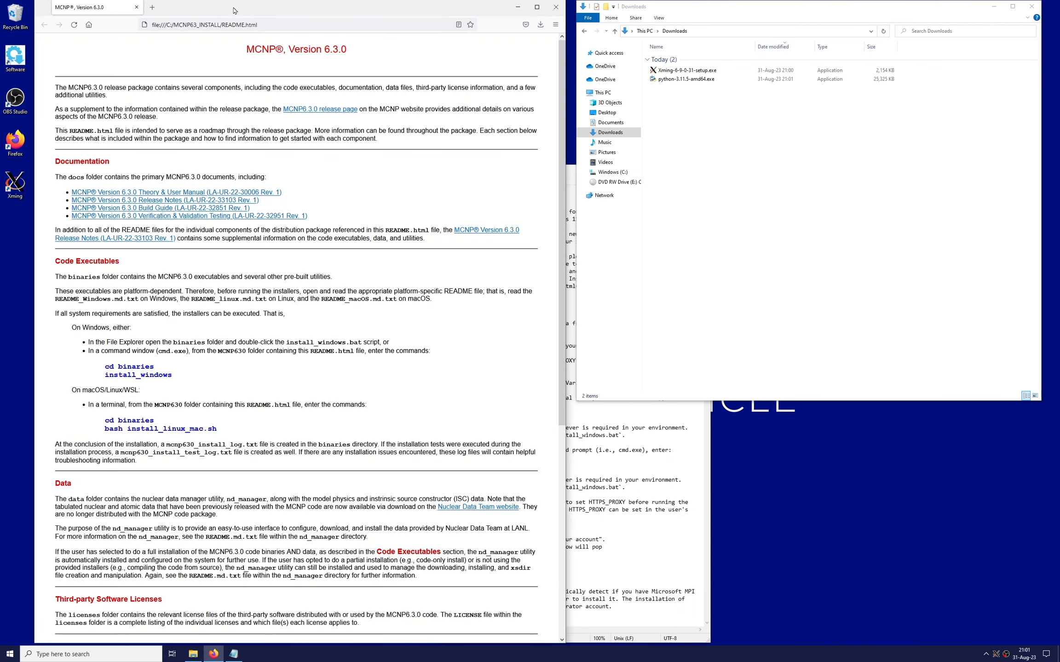
Step: Install python-3.11.5-amd64.exe with customized options: py launcher not for all users, and Python added to environment variables
{"action": "left_click", "coordinate": [663, 80]}
{"action": "left_click", "coordinate": [663, 80]}
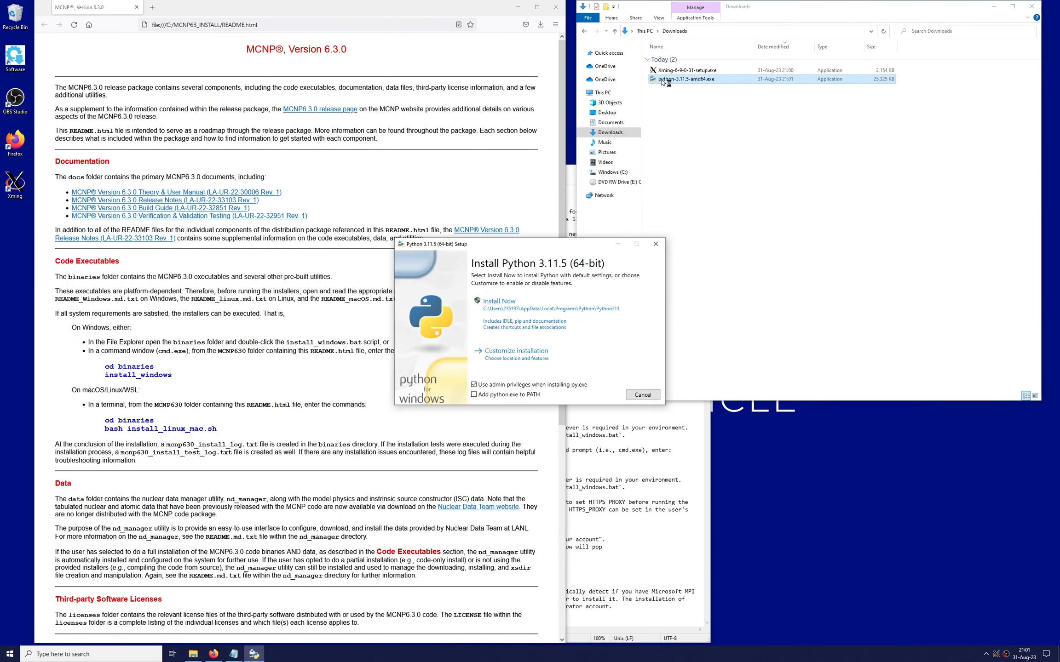
{"action": "left_click", "coordinate": [598, 361]}
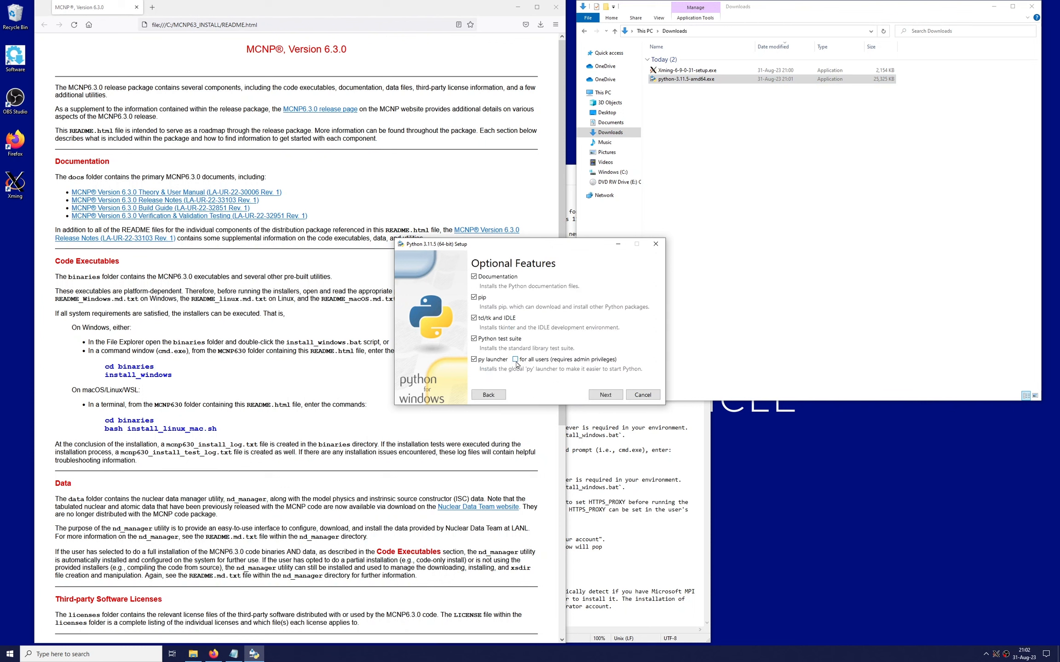
{"action": "left_click", "coordinate": [614, 398]}
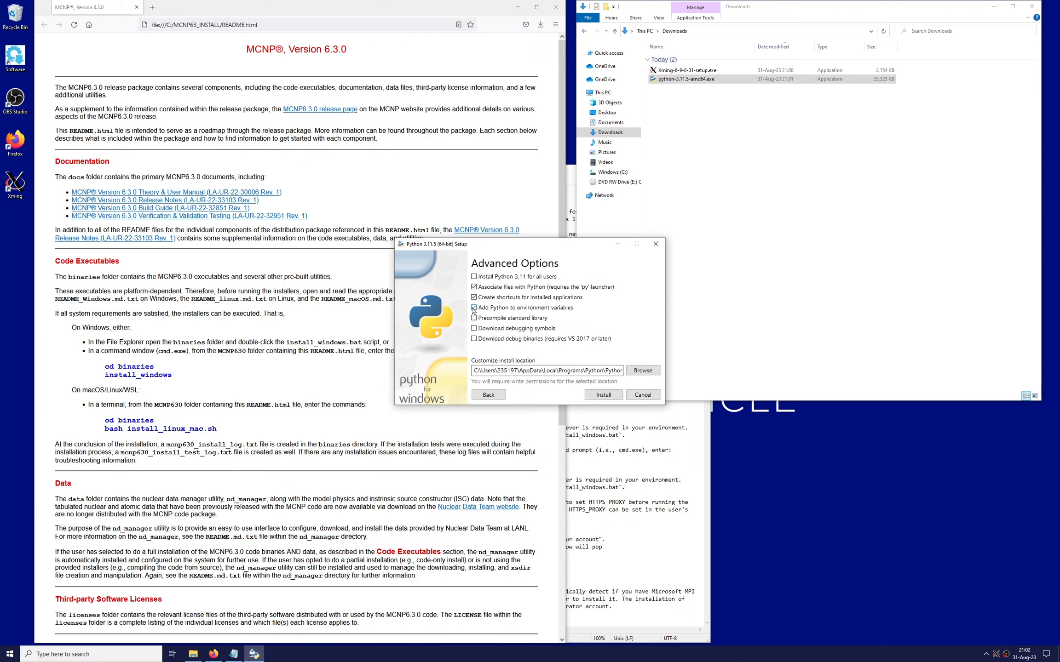
{"action": "left_click", "coordinate": [603, 394]}
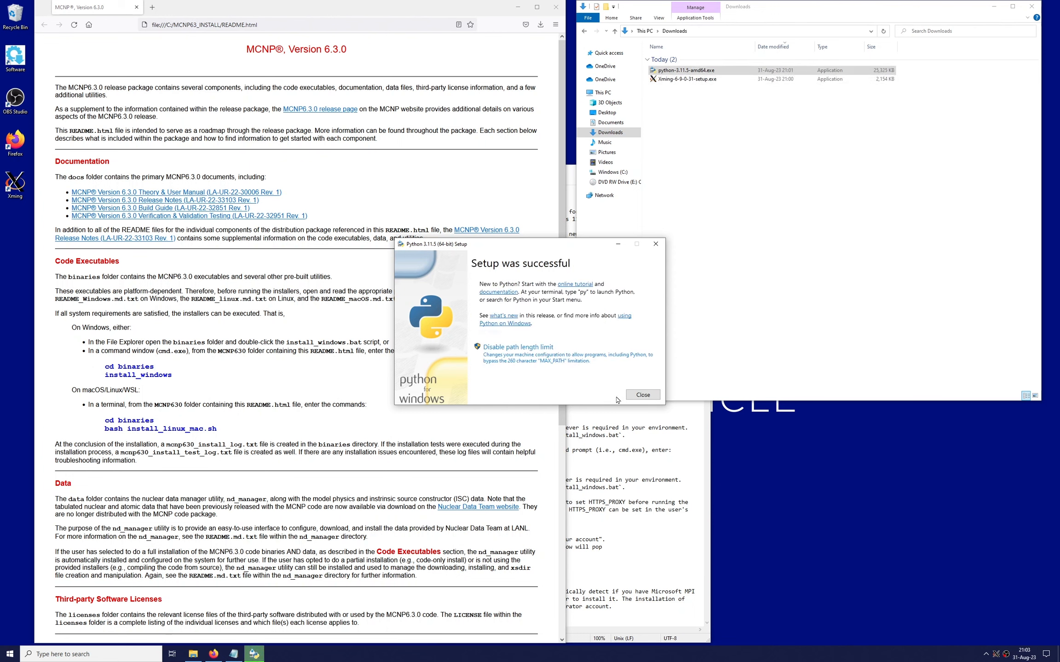
{"action": "left_click", "coordinate": [642, 398]}
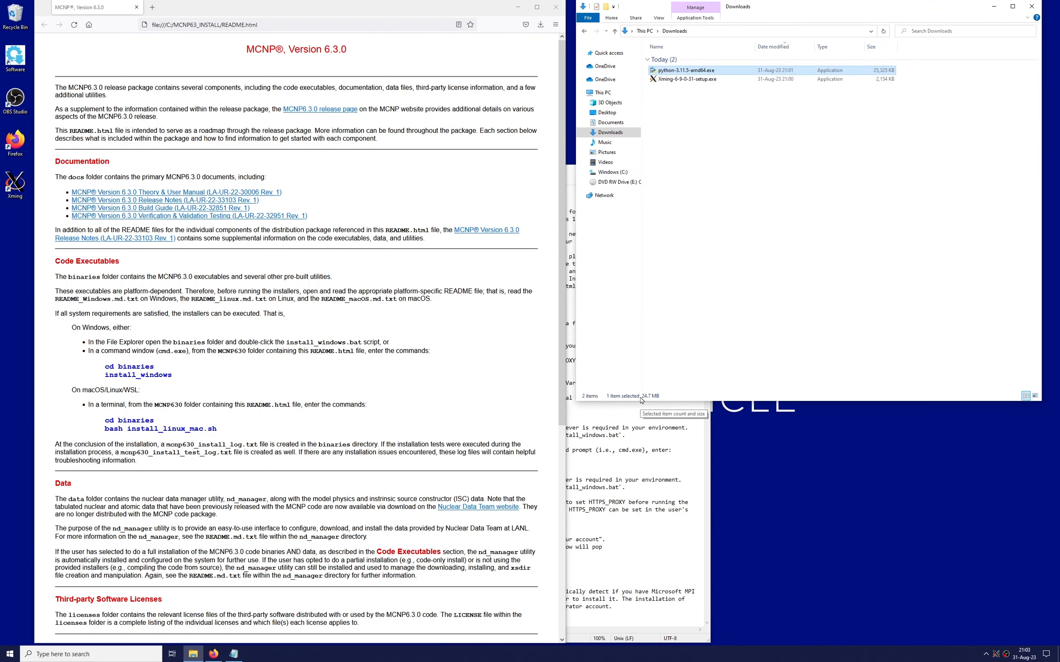
Step: Open a Command Prompt and set the HTTPS_PROXY variable to the organization's proxy, following the Windows README
{"action": "left_click", "coordinate": [636, 430]}
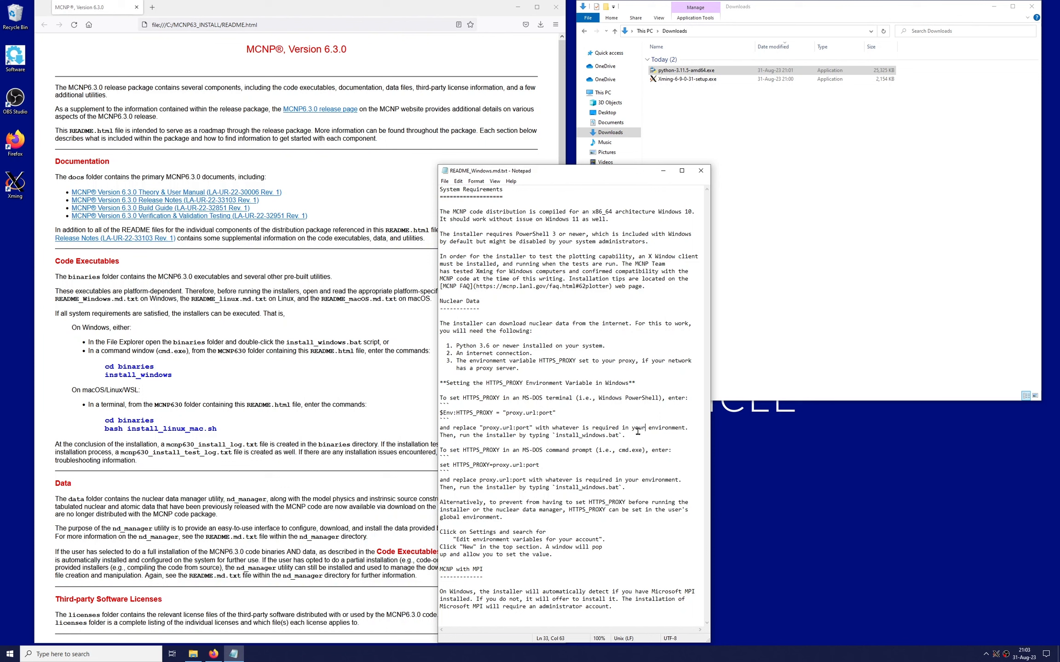
{"action": "left_click", "coordinate": [130, 656]}
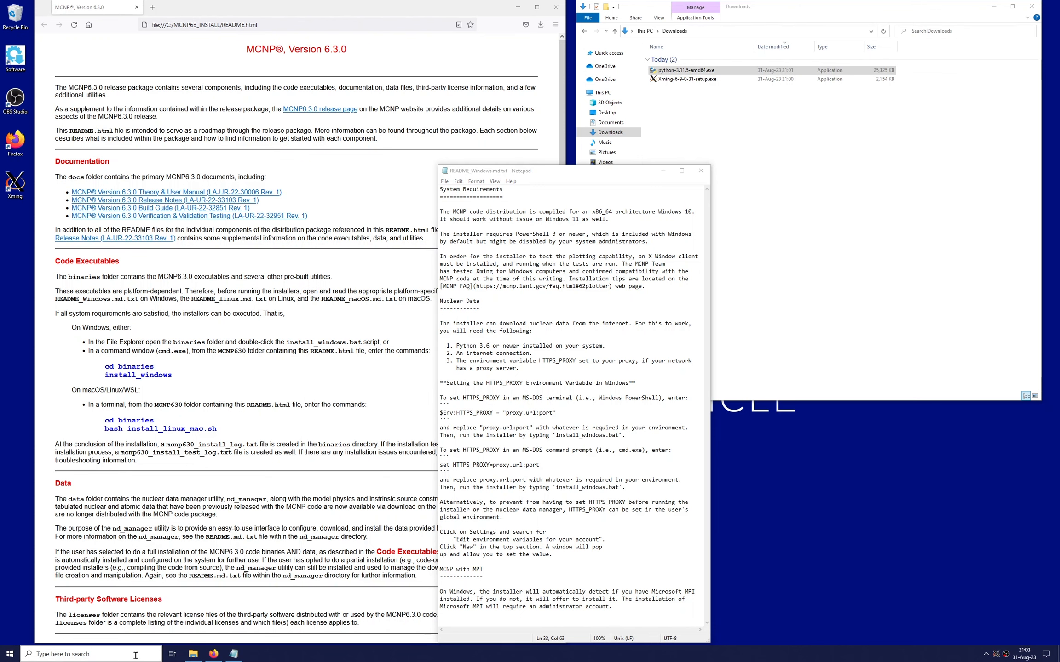
{"action": "type", "text": "cmd"}
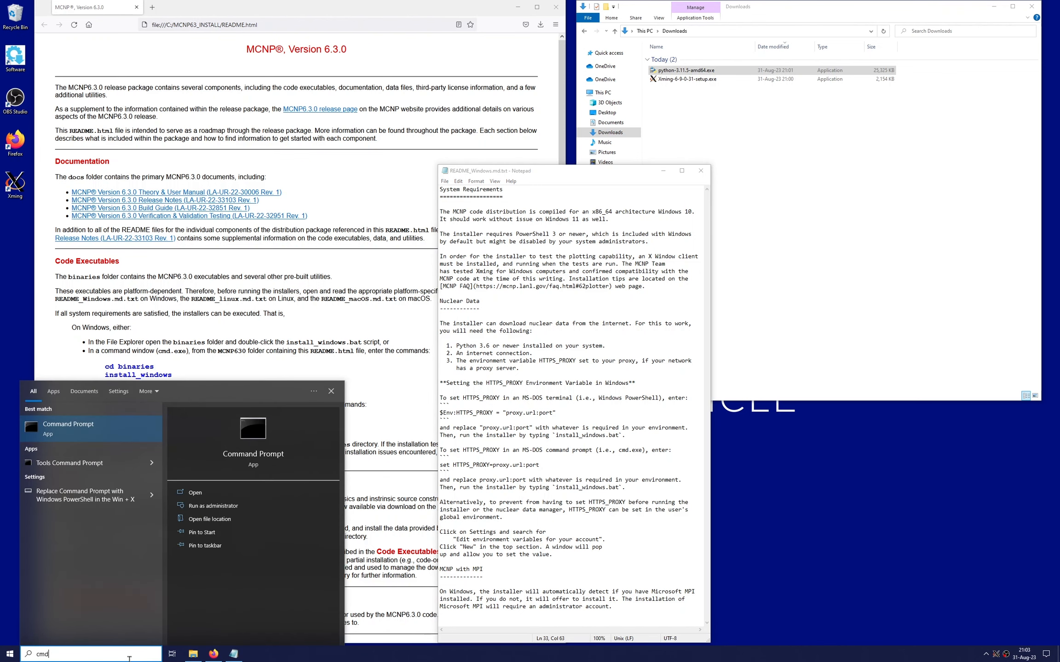
{"action": "key", "text": "Return"}
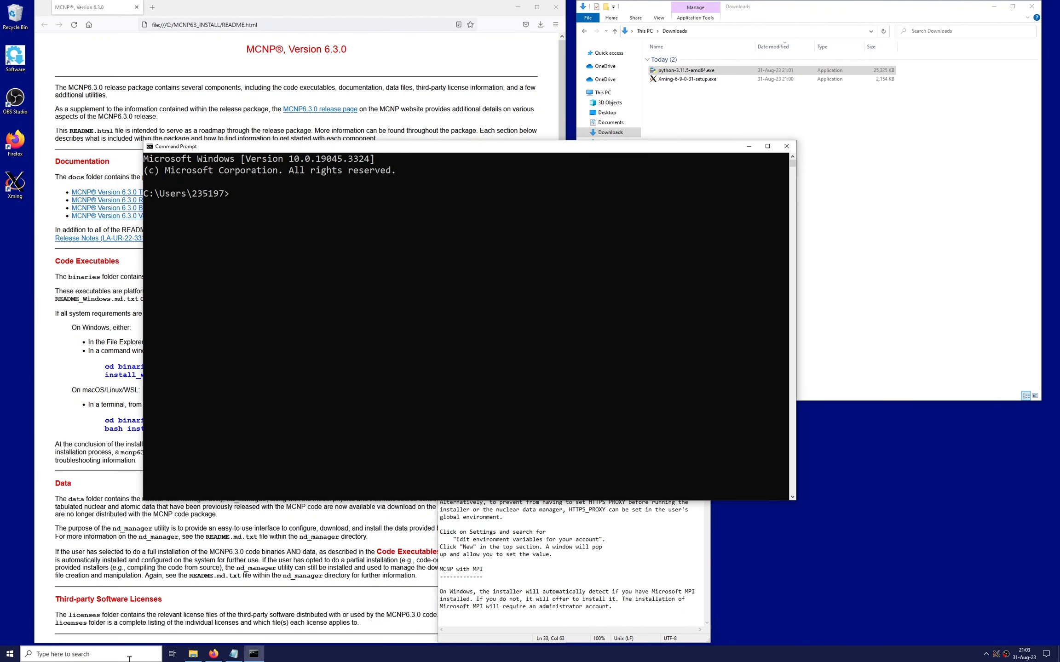
{"action": "type", "text": "set HTTPS_PROXY="}
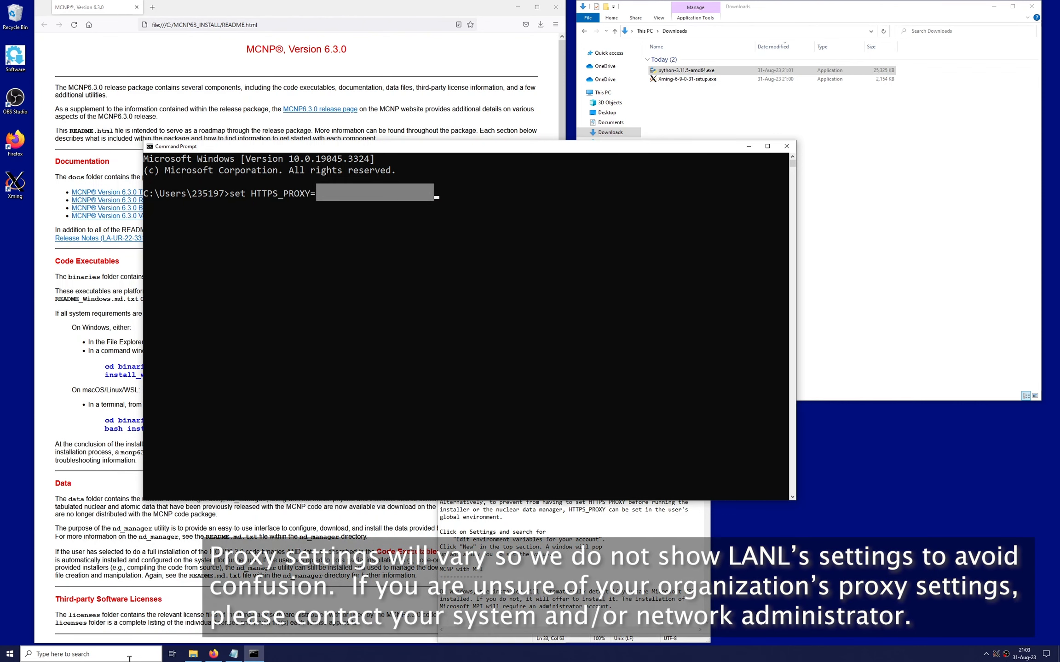
{"action": "key", "text": "Return"}
Step: Change the working directory to C:\MCNP63_INSTALL\binaries
{"action": "type", "text": "cd ../.."}
{"action": "key", "text": "Return"}
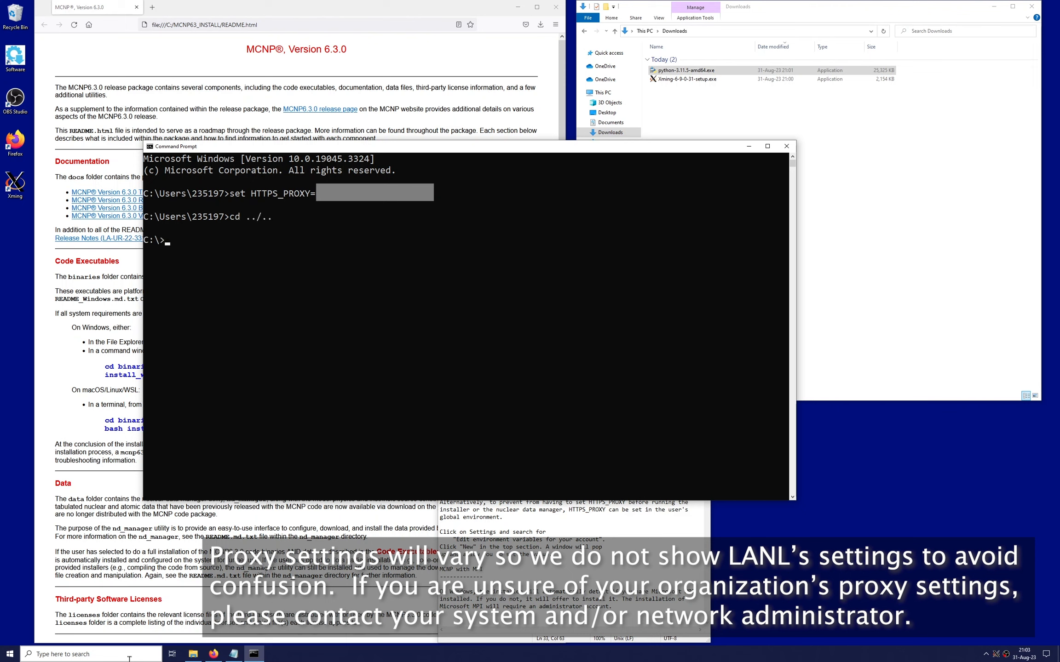
{"action": "type", "text": "cd MCNP"}
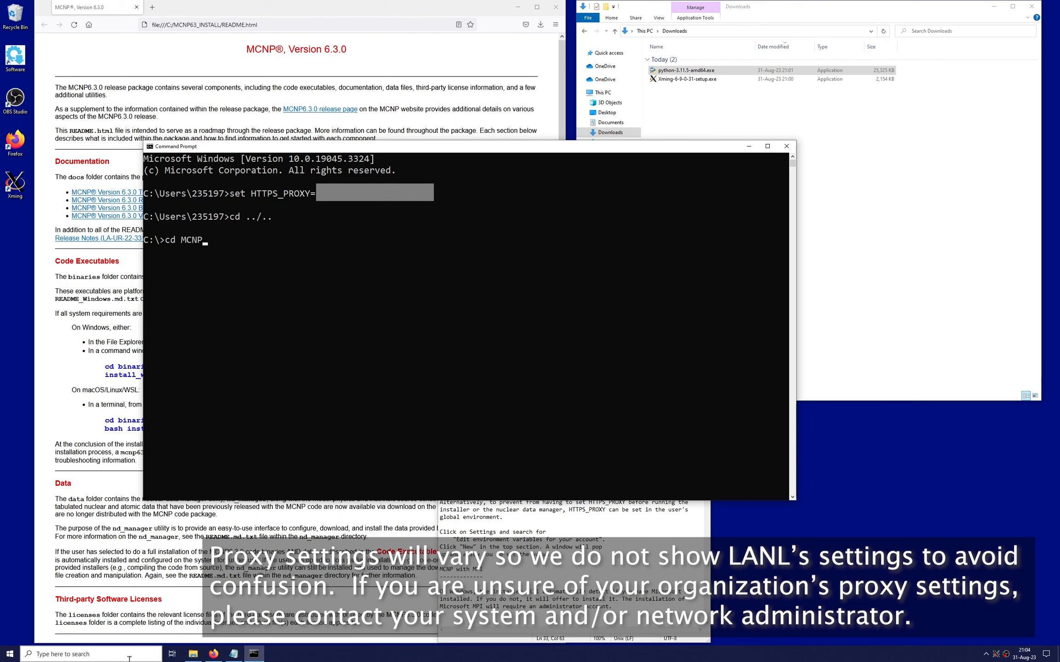
{"action": "type", "text": "6"}
{"action": "key", "text": "Tab"}
{"action": "key", "text": "Return"}
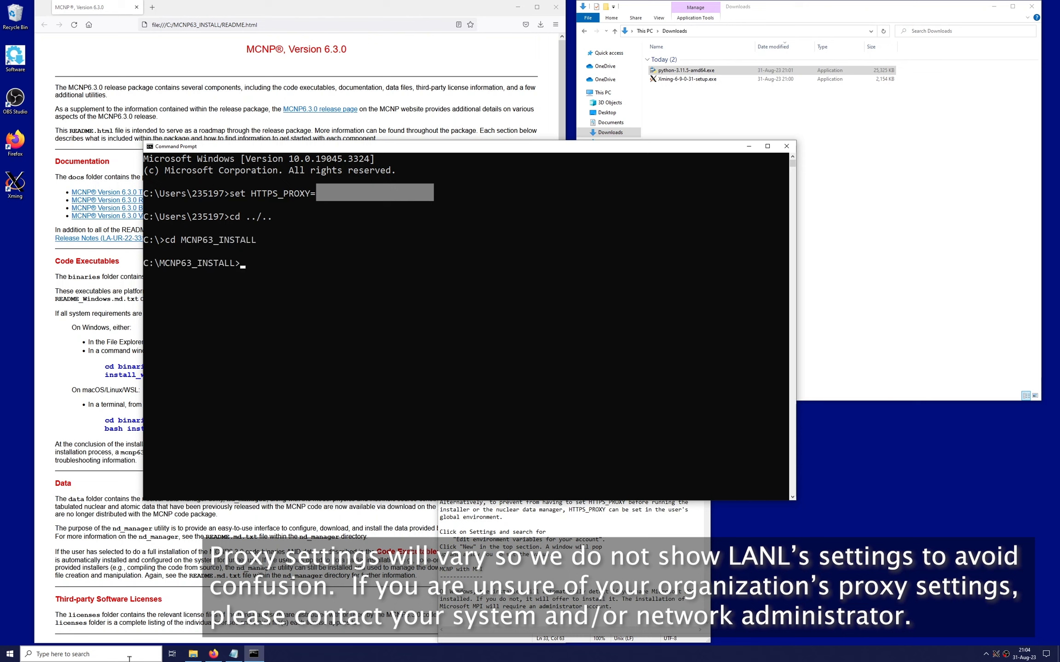
{"action": "type", "text": "cd bin"}
{"action": "key", "text": "Tab"}
{"action": "key", "text": "Return"}
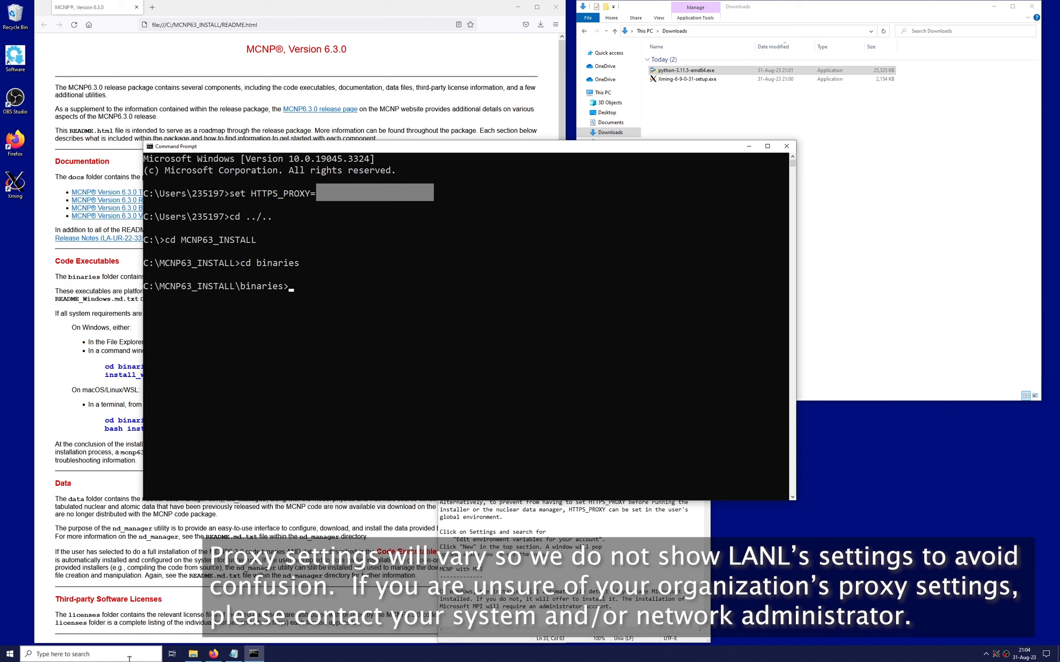
Step: Run install_windows.bat, choose Full Installation, and agree to continue with the MCNP data installation
{"action": "type", "text": "inst"}
{"action": "key", "text": "Tab"}
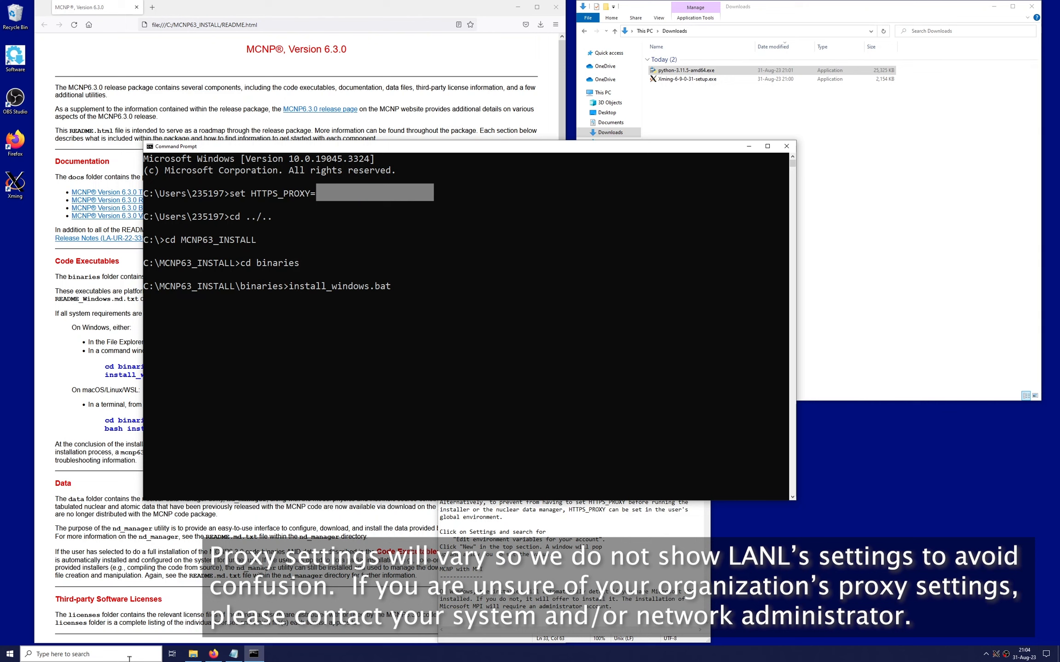
{"action": "key", "text": "Return"}
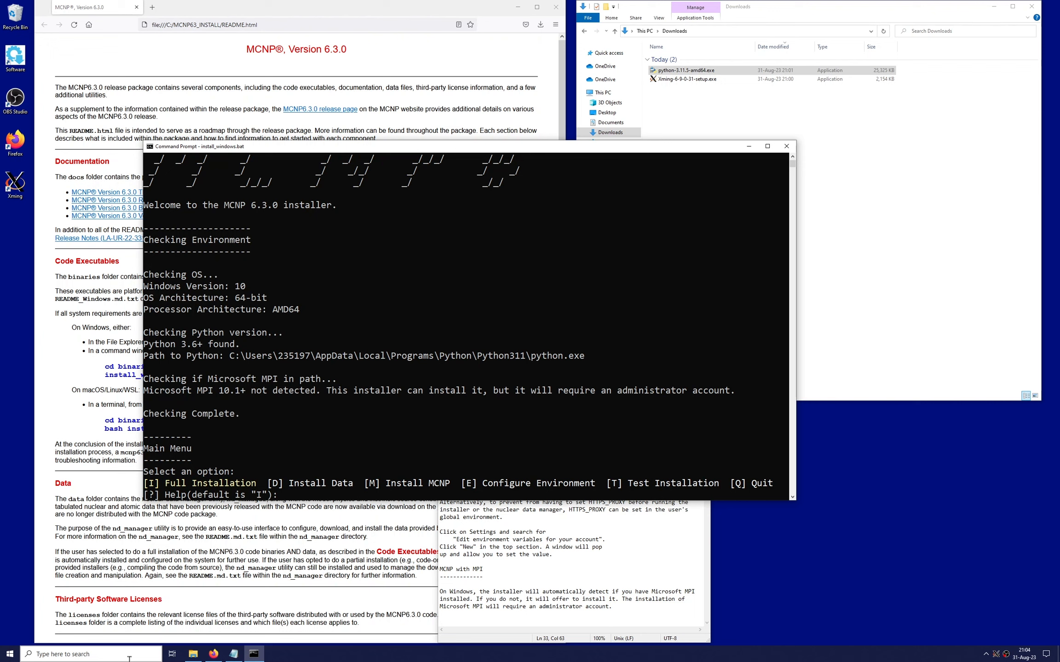
{"action": "type", "text": "I"}
{"action": "key", "text": "Return"}
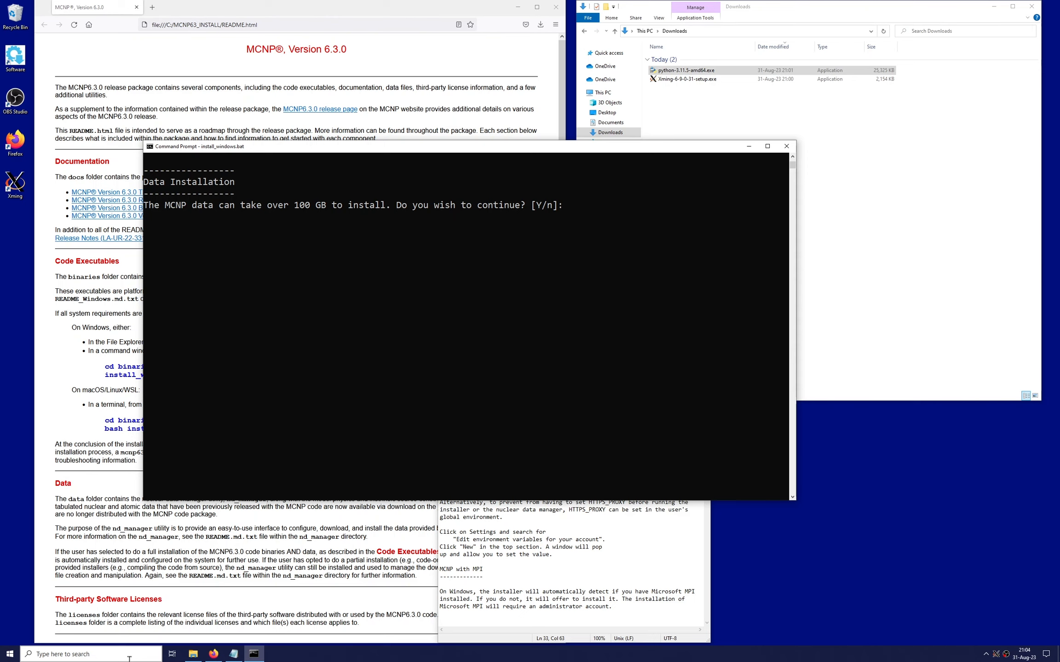
{"action": "type", "text": "y"}
{"action": "key", "text": "Return"}
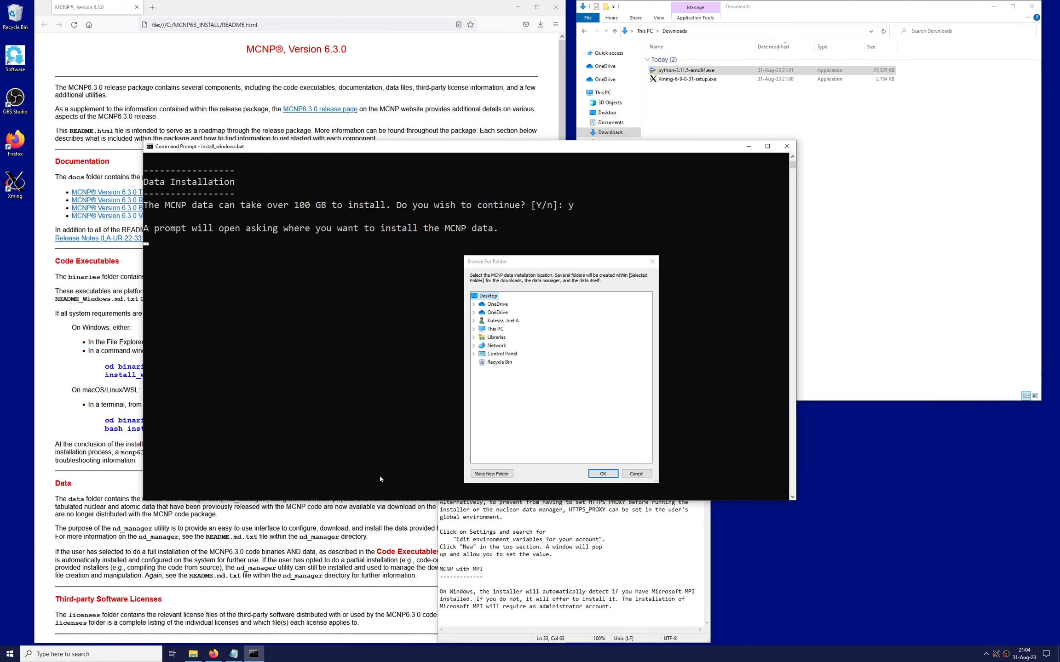
Step: Create a folder named MCNP63_DATA on the C: drive and use it as the MCNP data installation location
{"action": "left_click", "coordinate": [474, 329]}
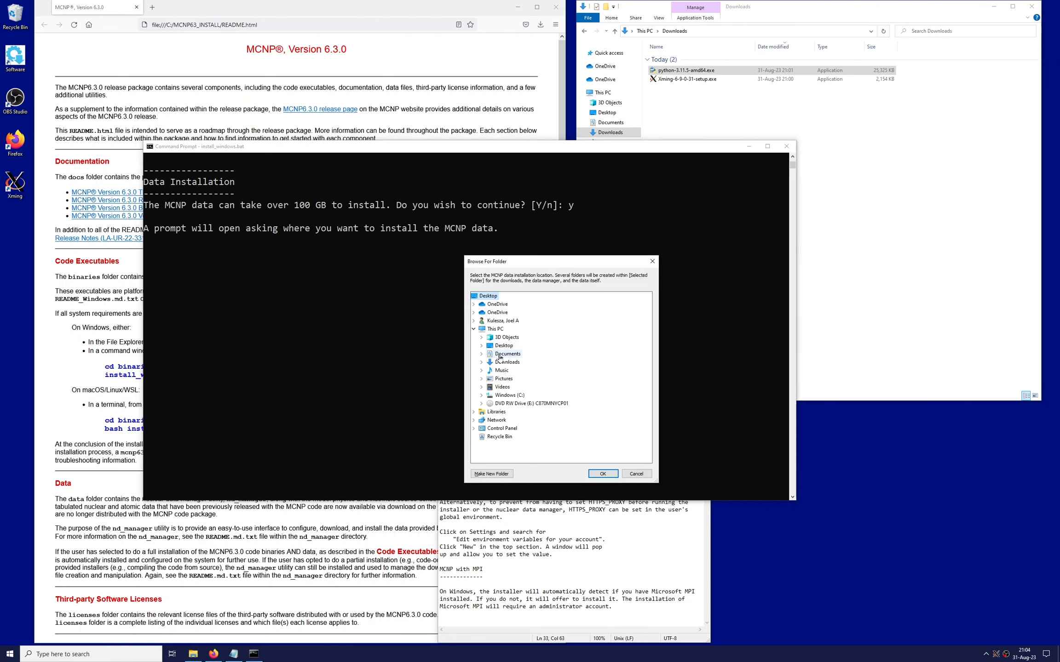
{"action": "double_click", "coordinate": [513, 397]}
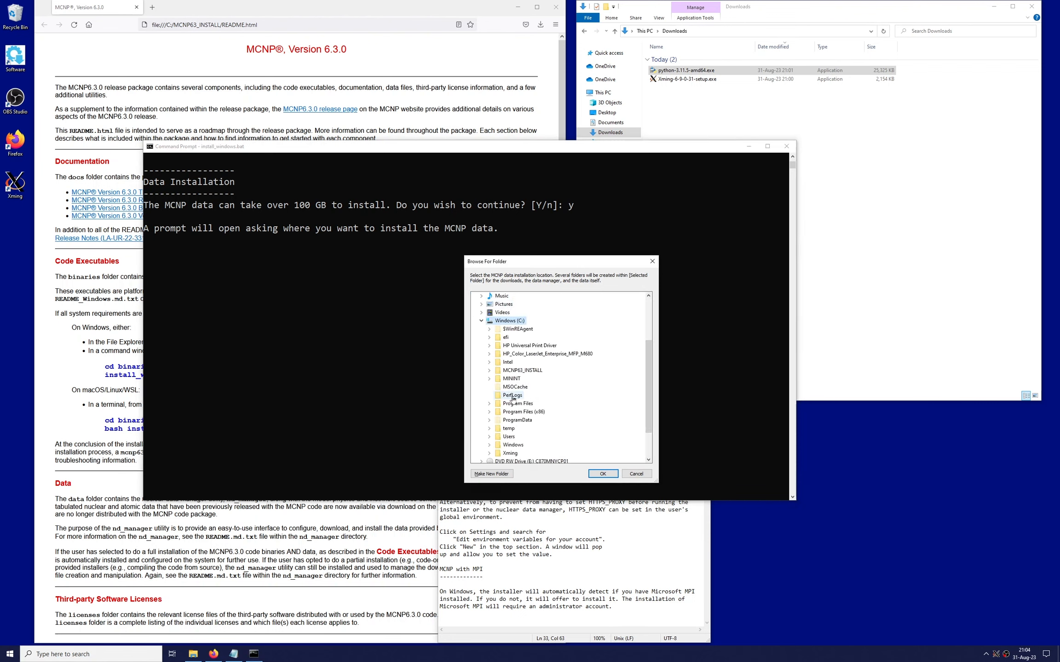
{"action": "left_click", "coordinate": [506, 475]}
{"action": "type", "text": "MCN"}
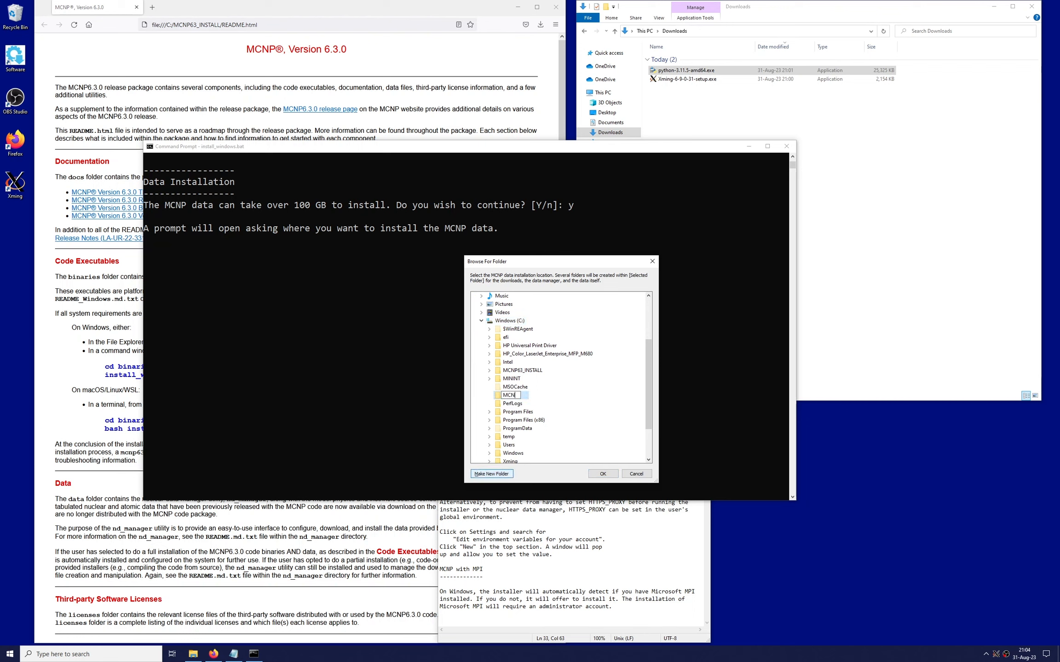
{"action": "type", "text": "P63_DATA"}
{"action": "key", "text": "Return"}
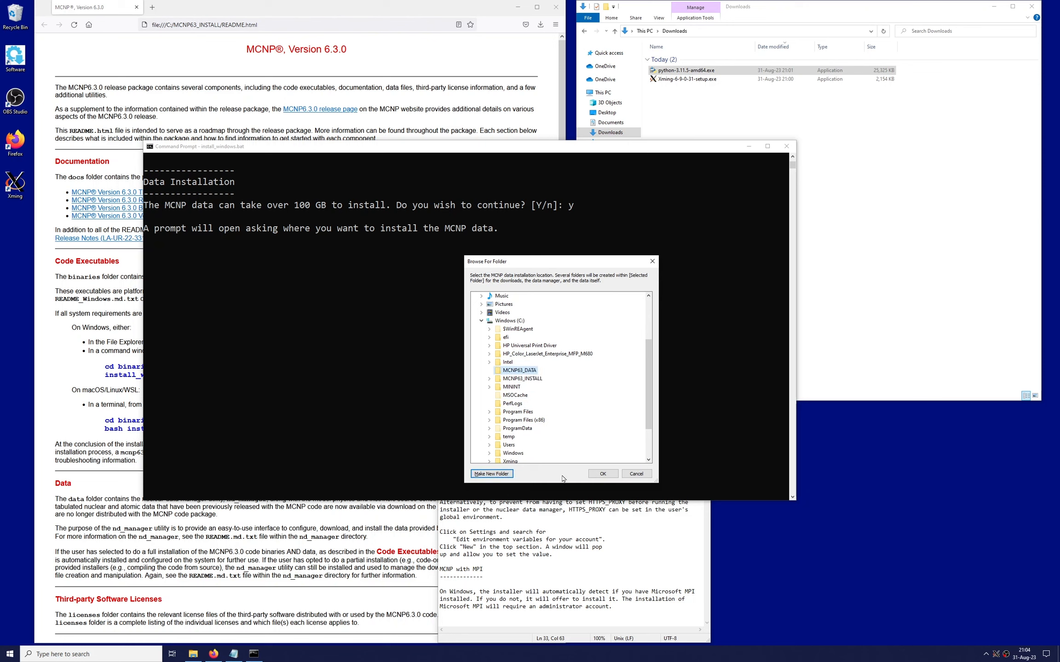
{"action": "left_click", "coordinate": [599, 474]}
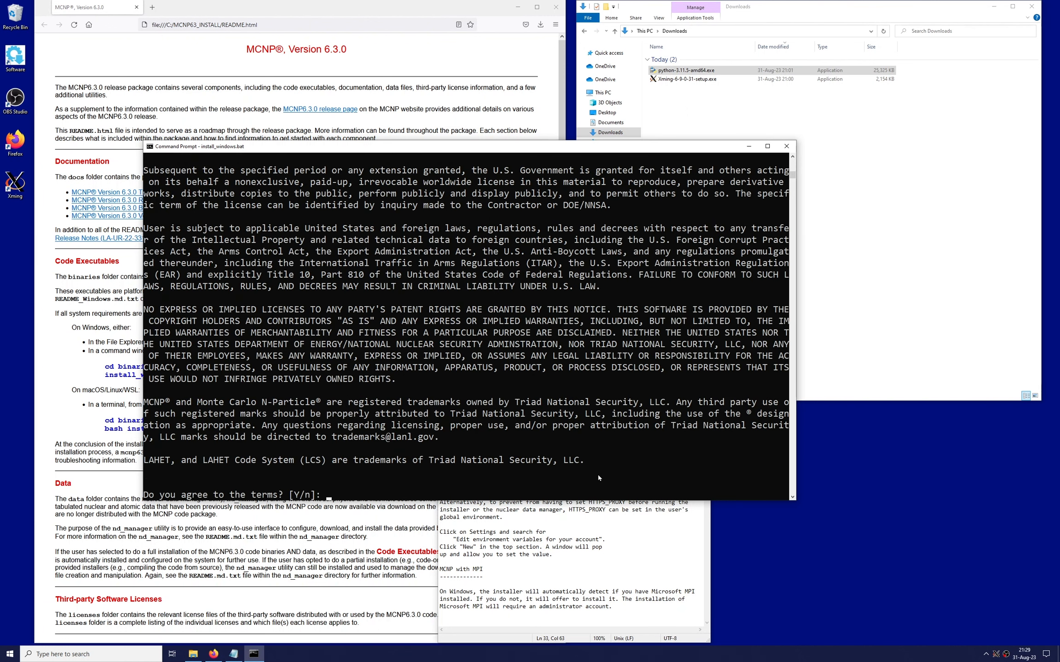
Step: Agree to the license terms and set the MCNP installation location to a new folder MCNP63 on the C: drive
{"action": "type", "text": "y"}
{"action": "key", "text": "Return"}
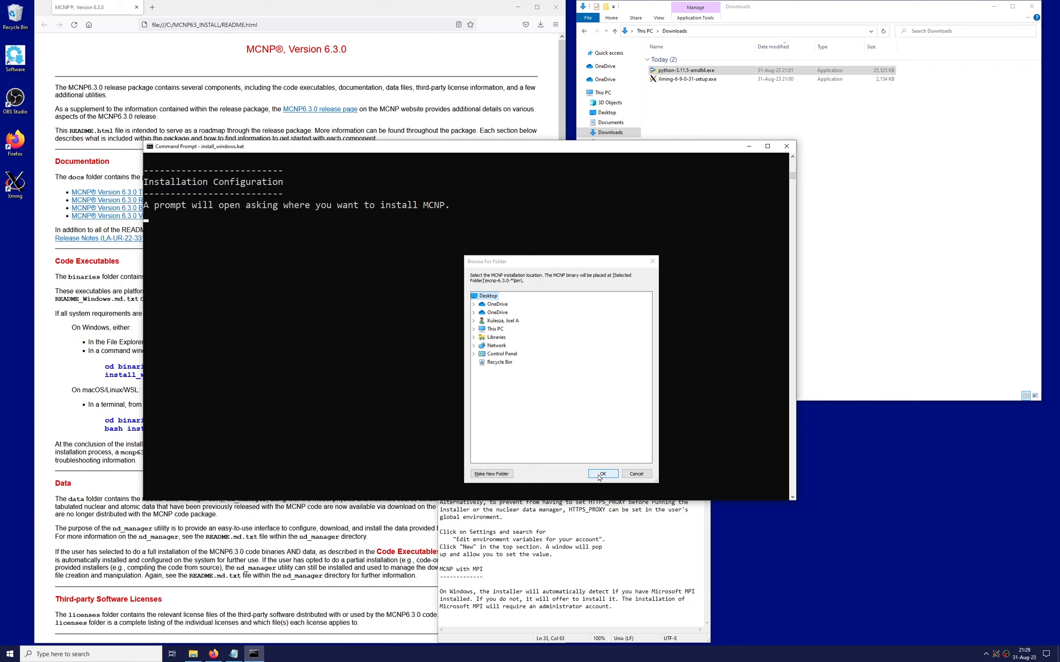
{"action": "left_click", "coordinate": [473, 329]}
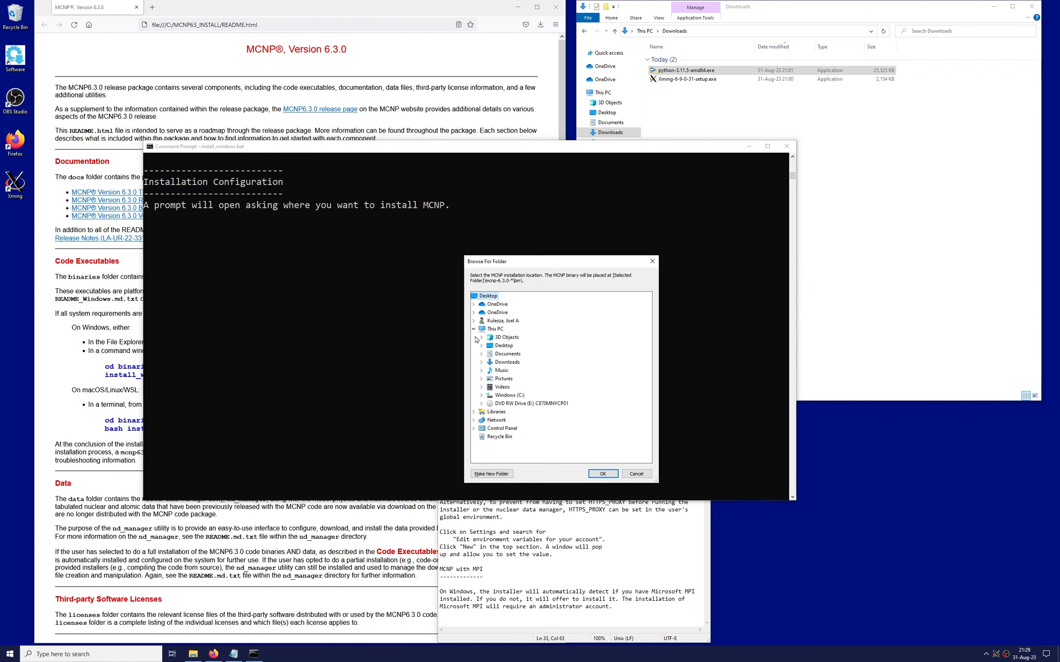
{"action": "double_click", "coordinate": [506, 395]}
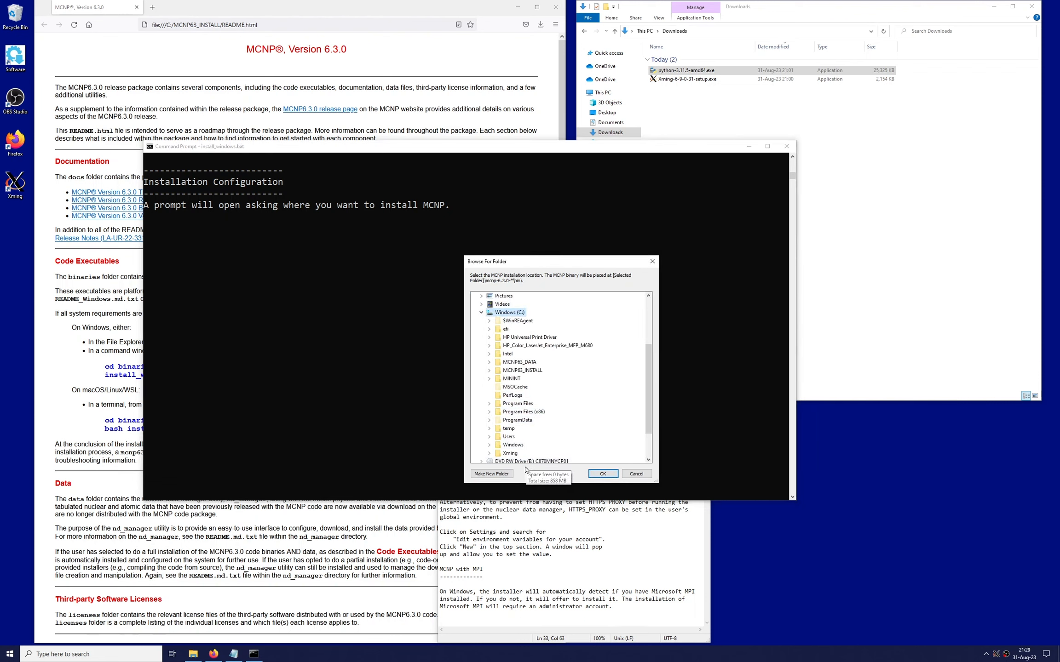
{"action": "left_click", "coordinate": [505, 474]}
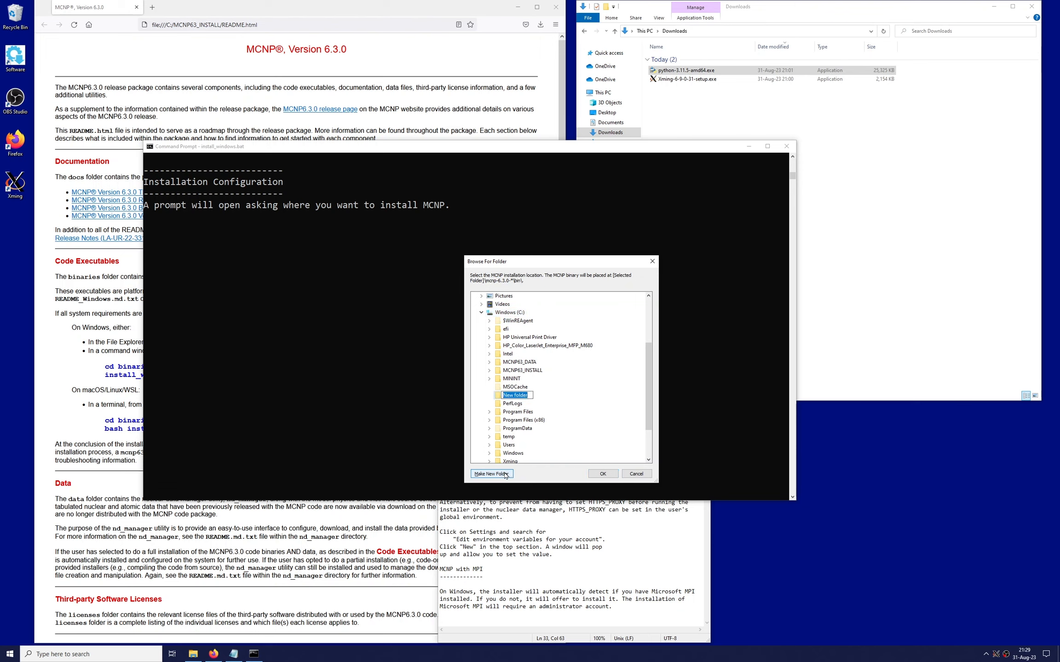
{"action": "type", "text": "MCNP63"}
{"action": "key", "text": "Return"}
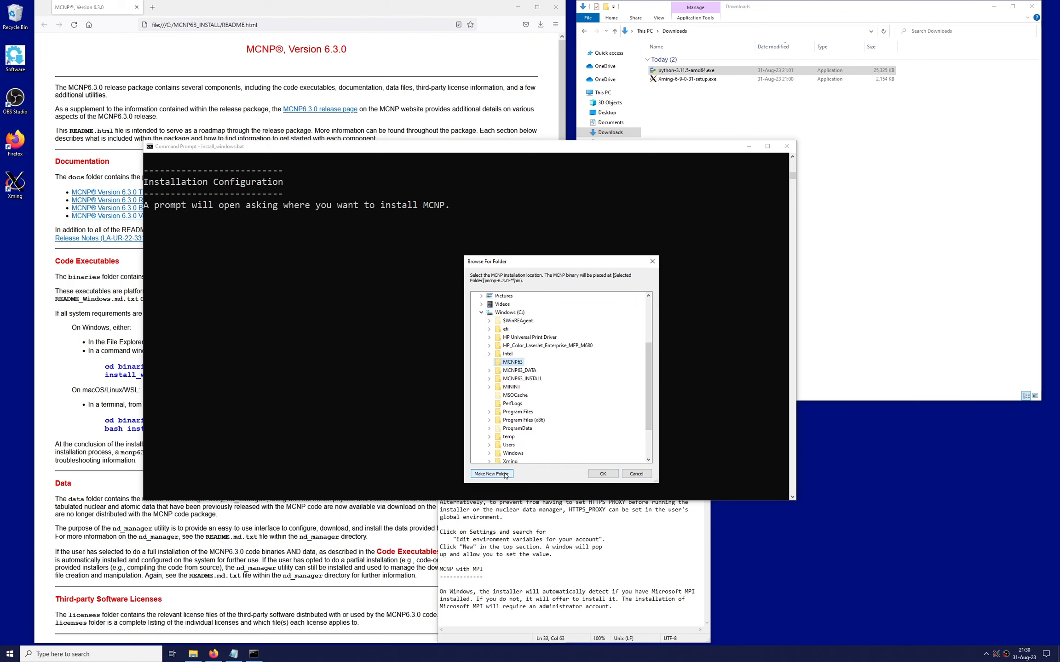
{"action": "left_click", "coordinate": [595, 473]}
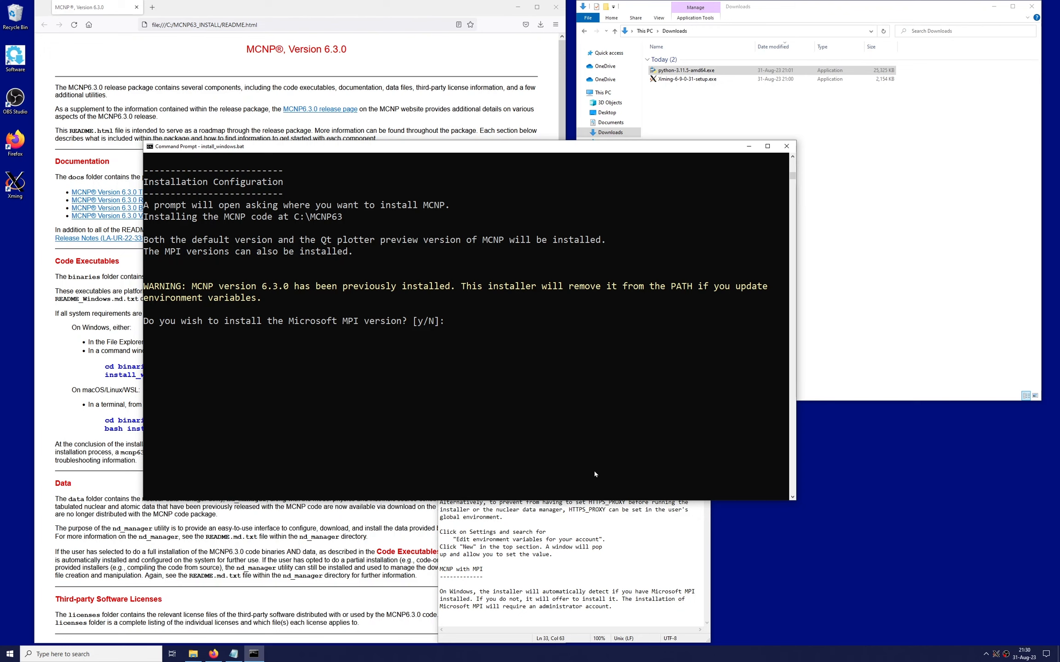
Step: Decline the Microsoft MPI version and accept modifying the user environment variables so MCNP is available everywhere
{"action": "type", "text": "n"}
{"action": "key", "text": "Return"}
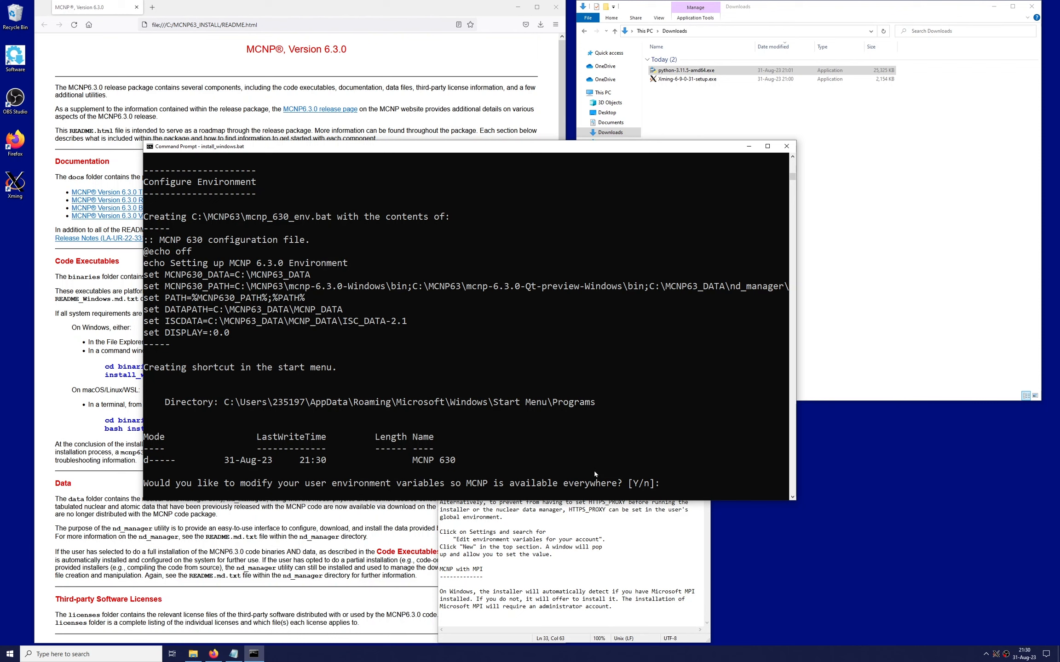
{"action": "type", "text": "y"}
{"action": "key", "text": "Return"}
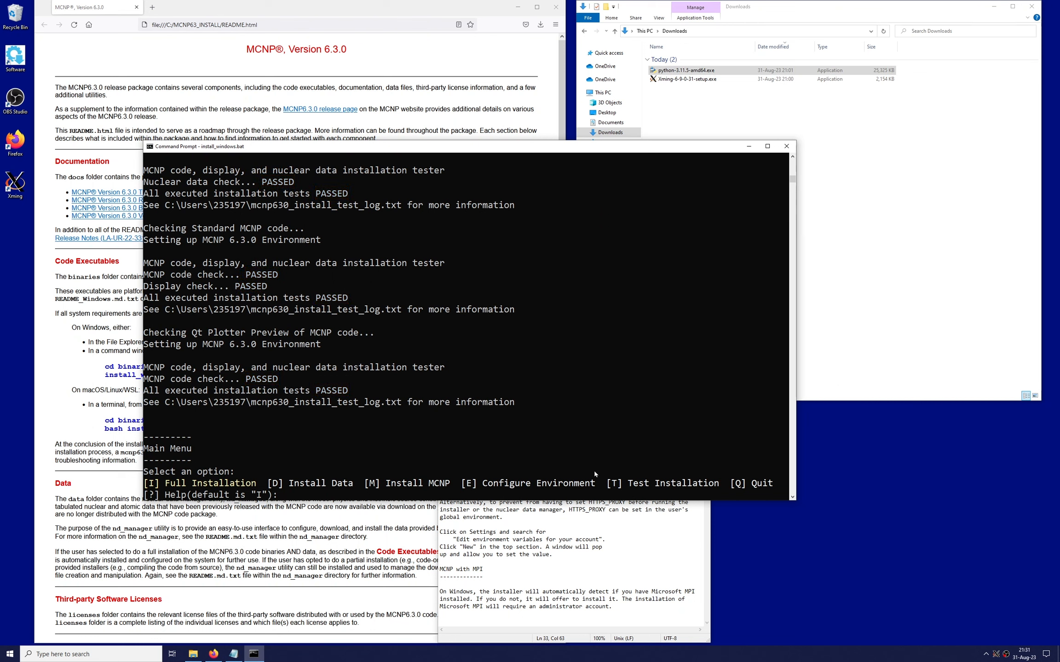
Step: Quit the MCNP installer and close the Command Prompt, README_Windows.md.txt, the browser and the Downloads window
{"action": "type", "text": "q"}
{"action": "key", "text": "Return"}
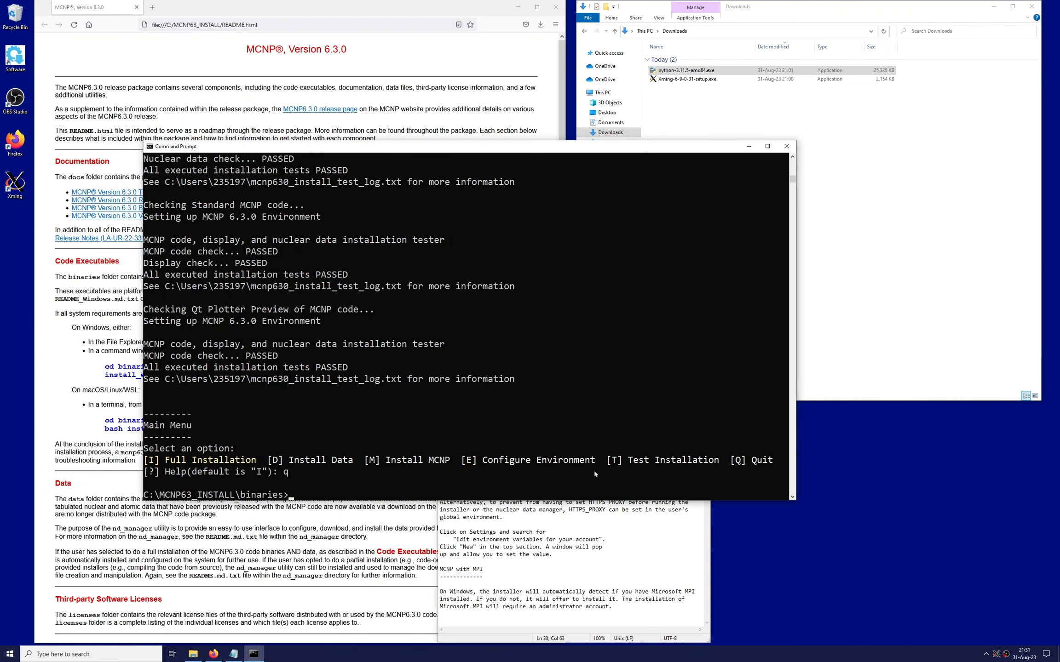
{"action": "type", "text": "exit"}
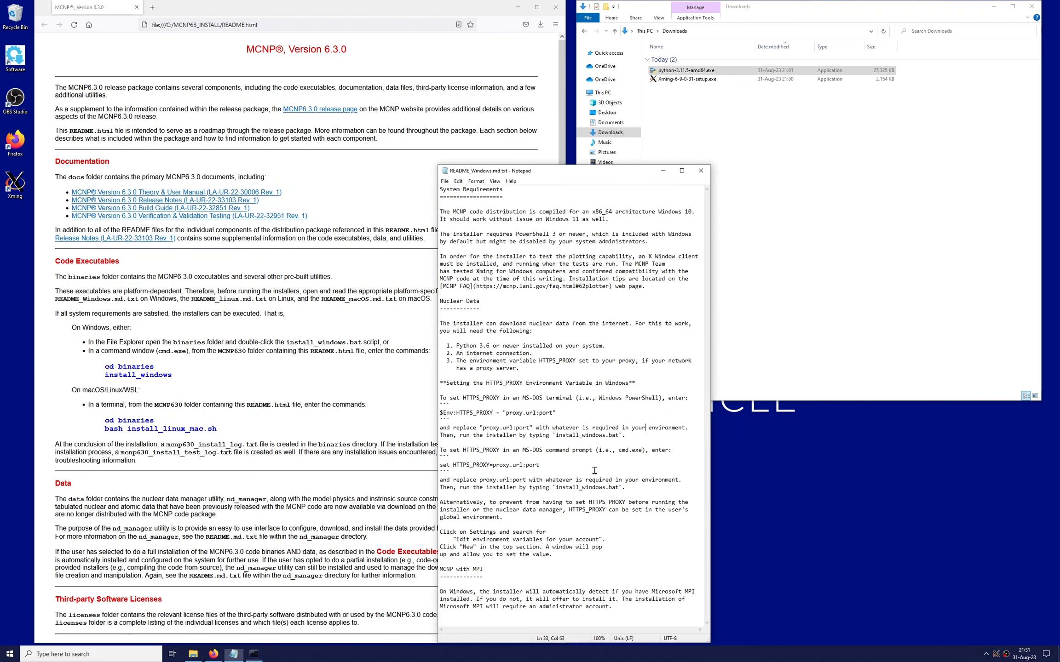
{"action": "key", "text": "Return"}
{"action": "left_click", "coordinate": [701, 170]}
{"action": "left_click", "coordinate": [556, 7]}
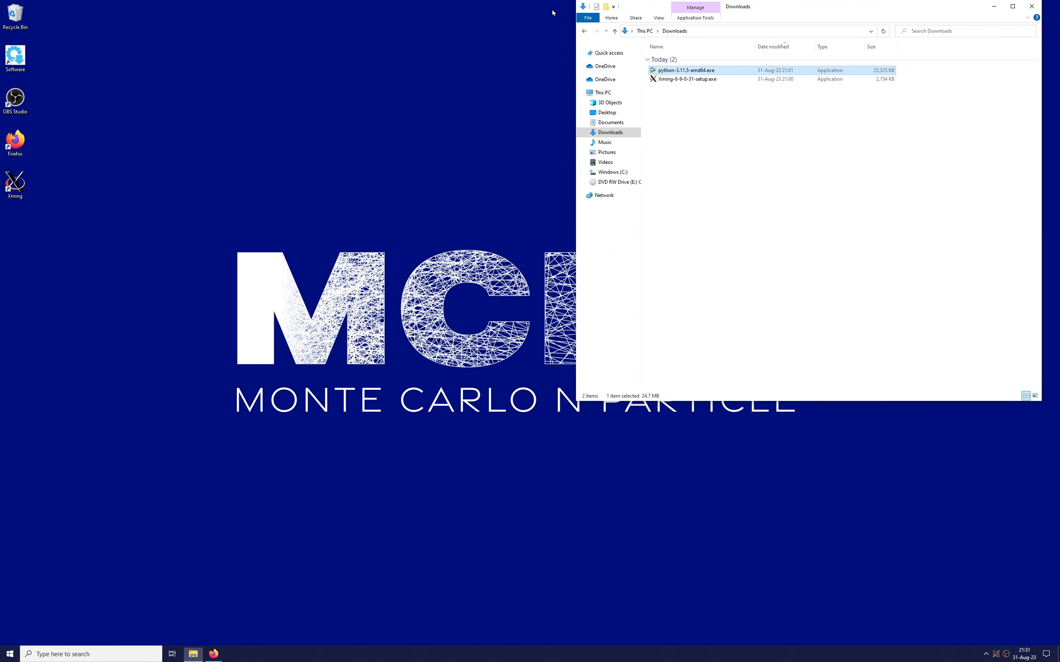
{"action": "left_click", "coordinate": [1032, 6]}
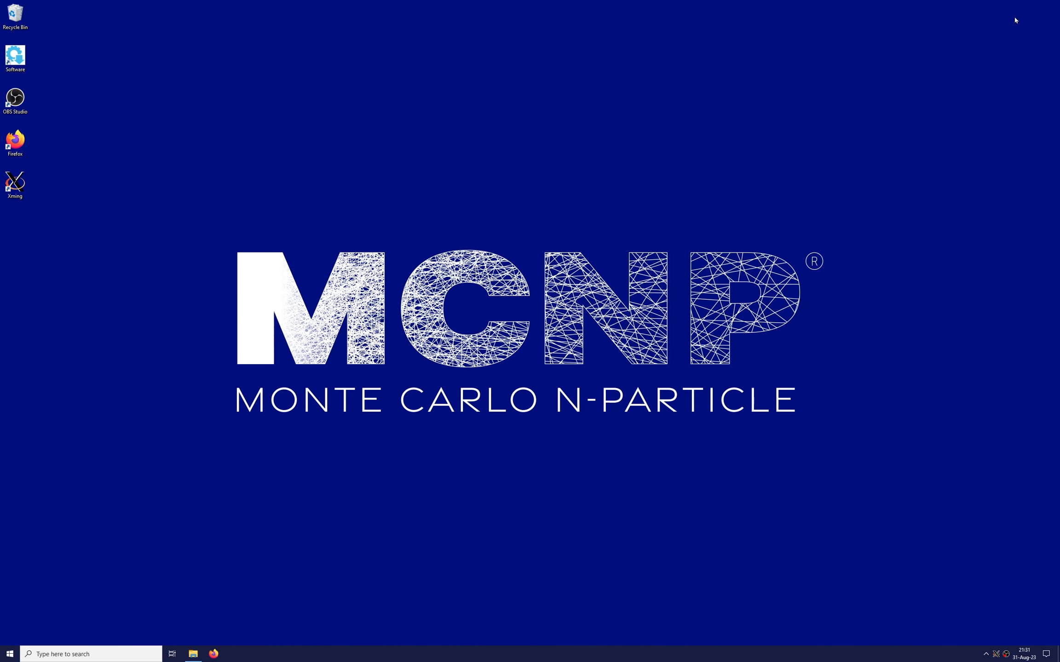
Step: Launch the MCNP 6.3.0 Command Window from the MCNP 630 program group
{"action": "left_click", "coordinate": [3, 656]}
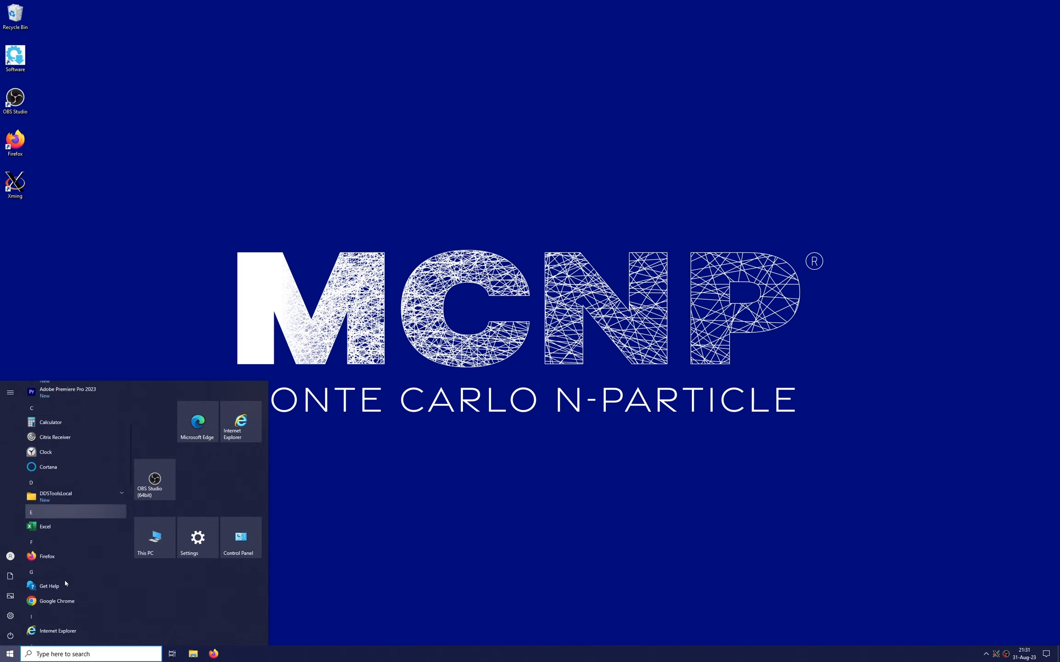
{"action": "scroll", "coordinate": [64, 580], "scroll_direction": "down", "scroll_amount": 5}
{"action": "left_click", "coordinate": [77, 497]}
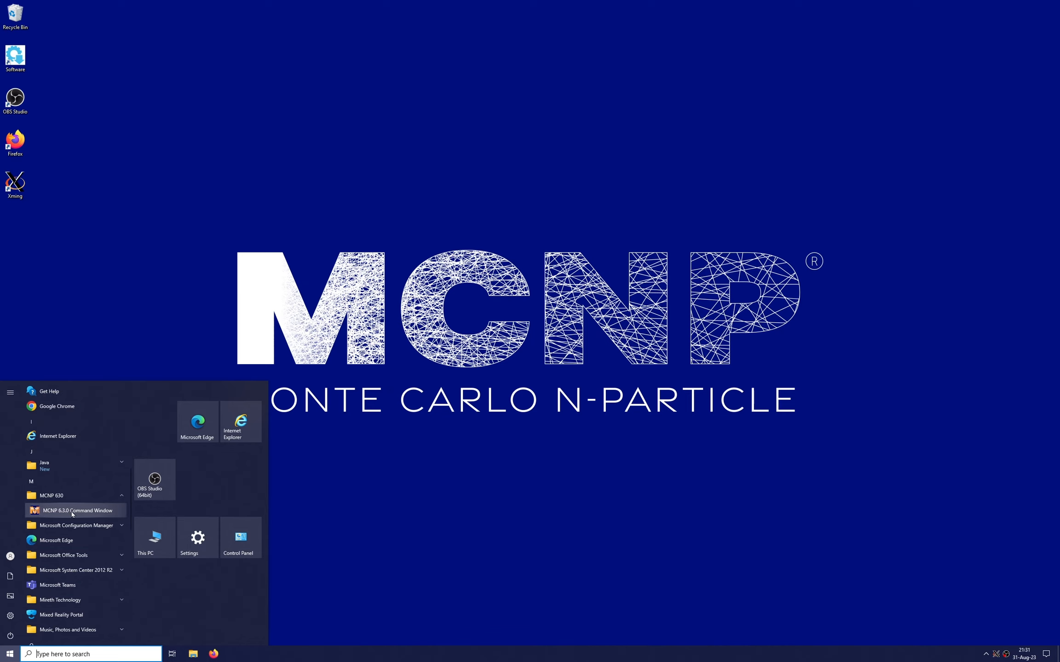
{"action": "left_click", "coordinate": [66, 513]}
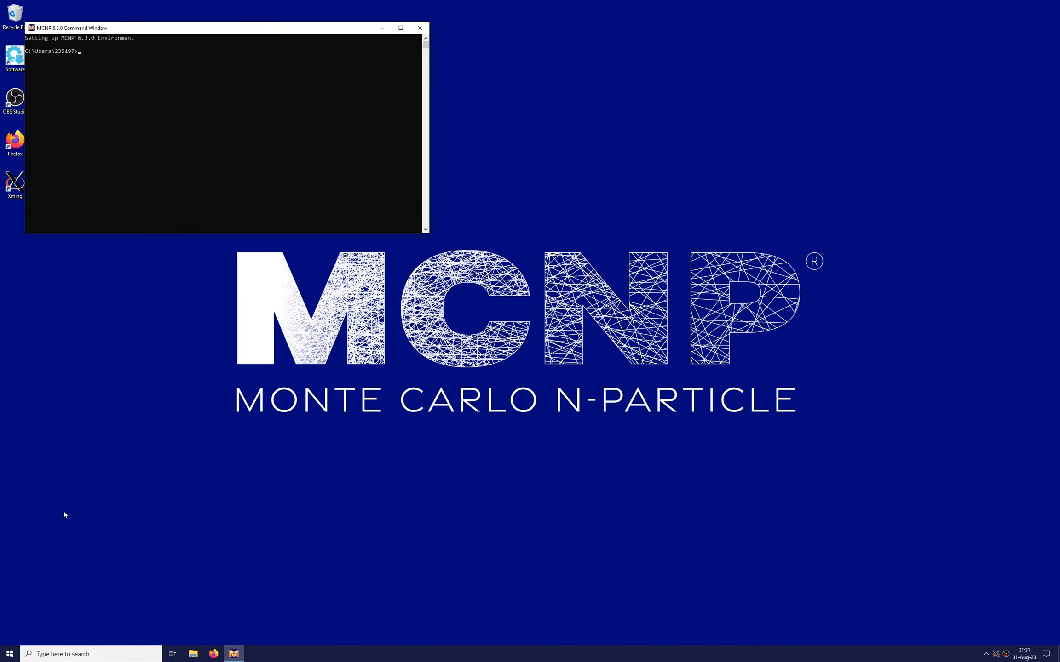